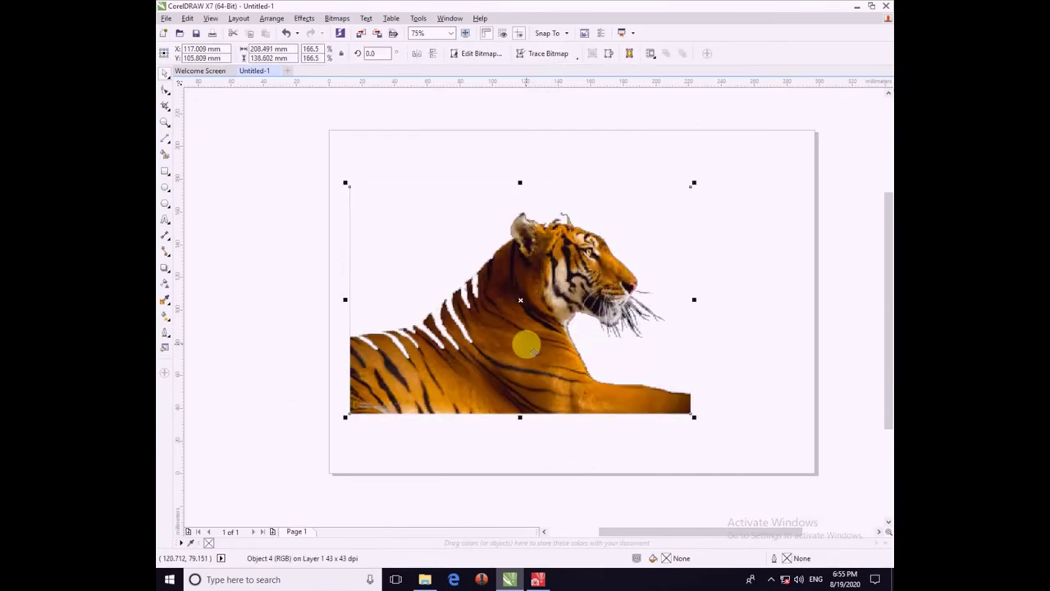
- Move the tiger bitmap slightly and crop away the rear body and lower strip by moving its boundary nodes
drag(525, 343, 538, 322)
click(165, 89)
drag(363, 311, 512, 314)
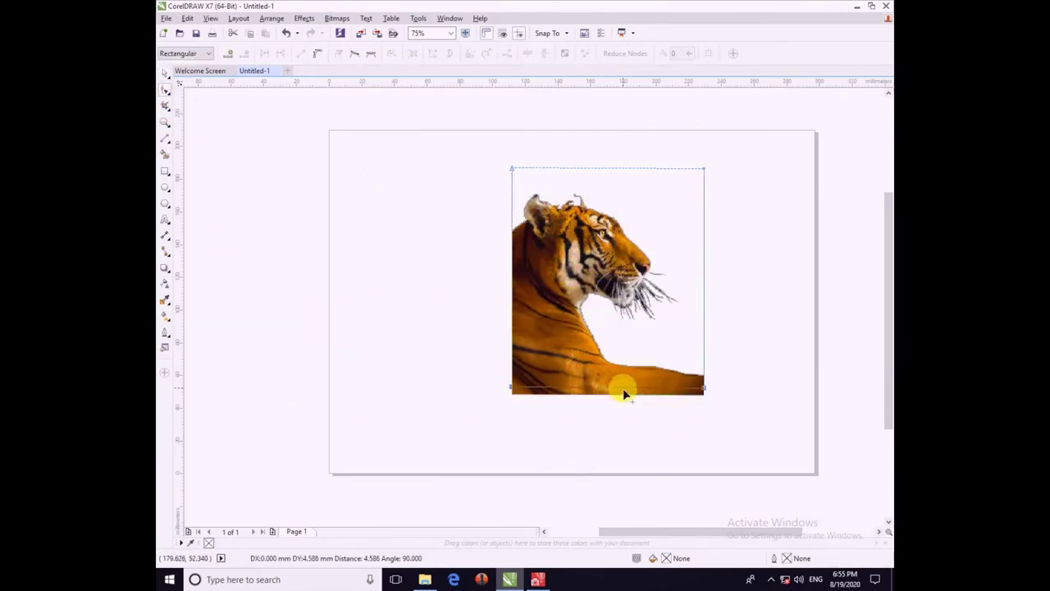
drag(624, 393, 624, 342)
click(164, 73)
click(246, 180)
- Start a Freehand outline along the back of the tiger's neck up to the ear tip, curving the segment around the ear's outer edge
click(165, 138)
scroll(541, 213, up, 3)
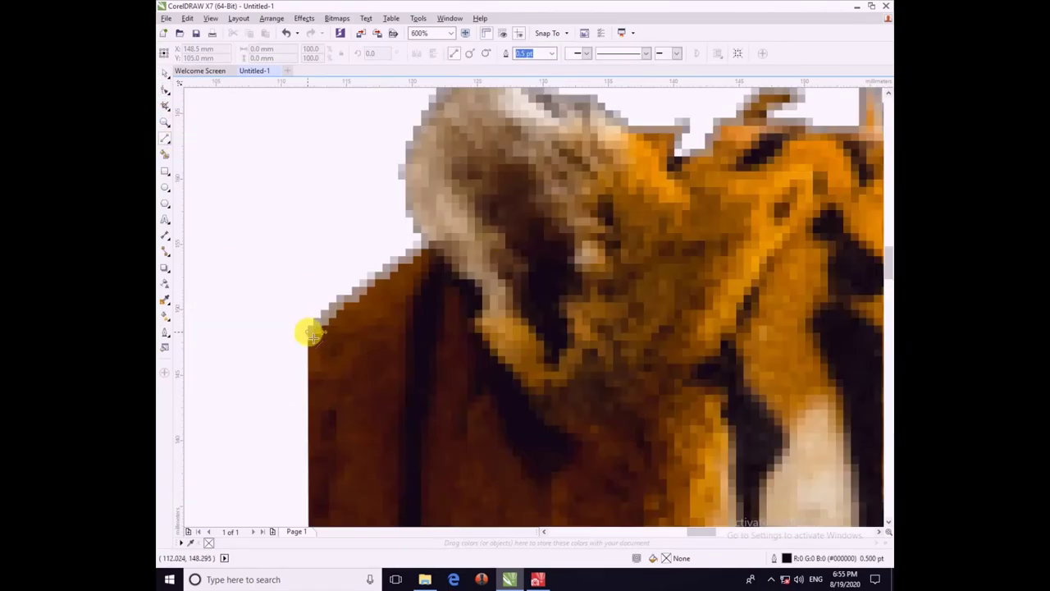
click(308, 333)
click(423, 247)
scroll(422, 248, down, 1)
key(F10)
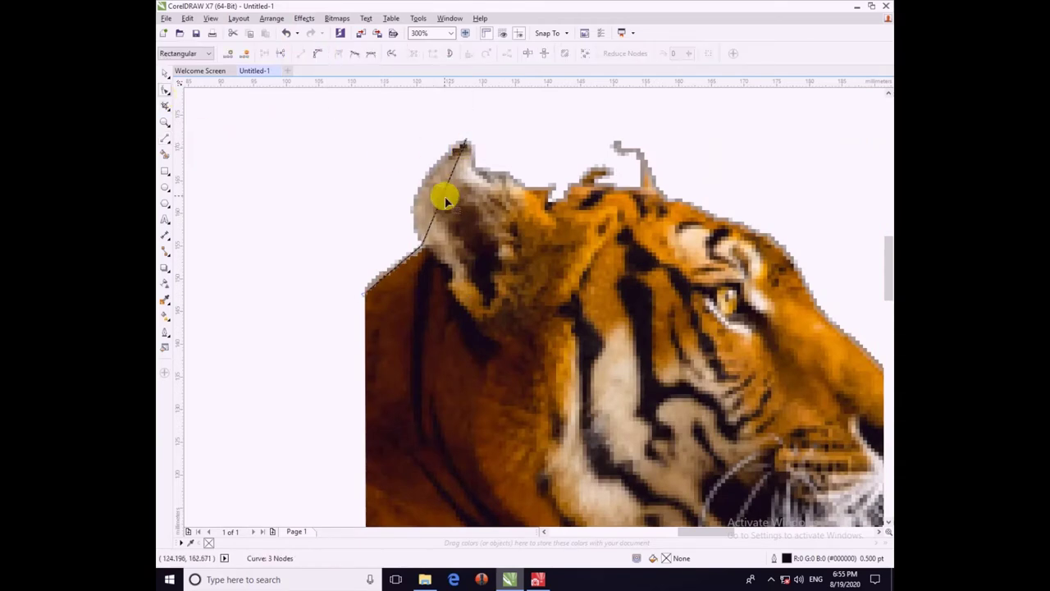
drag(419, 186, 417, 190)
- Extend the outline along the ear's front edge and over the top of the head, curving both segments to the bitmap
key(F5)
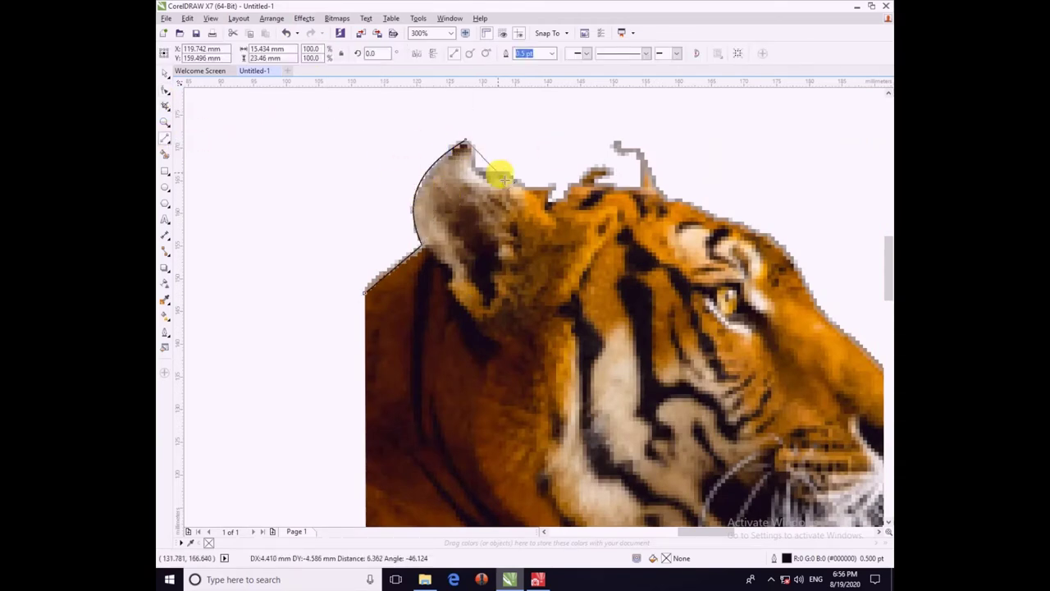
click(550, 201)
key(F10)
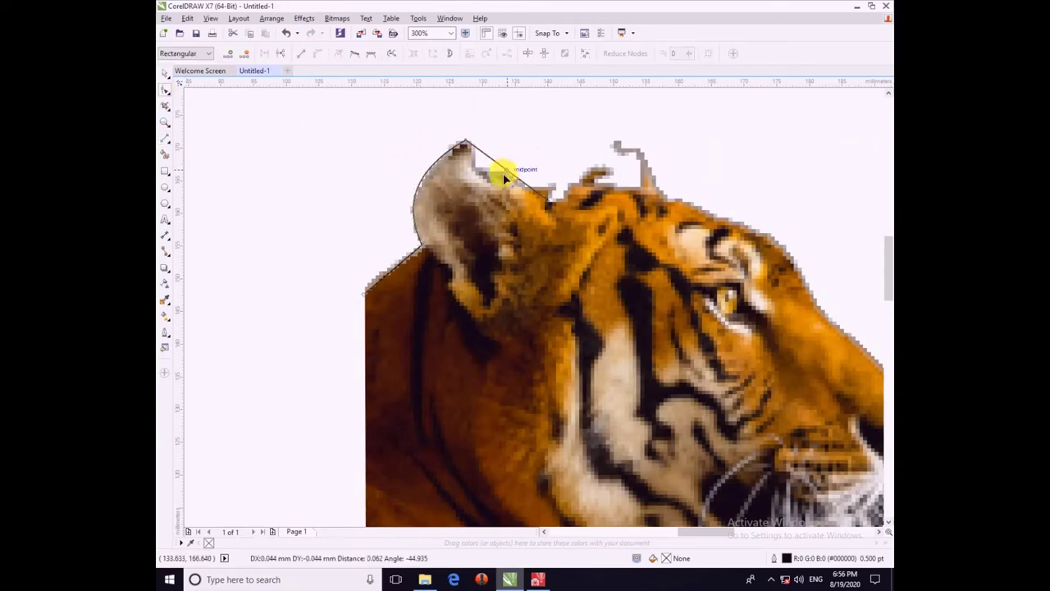
key(F5)
click(671, 200)
key(F10)
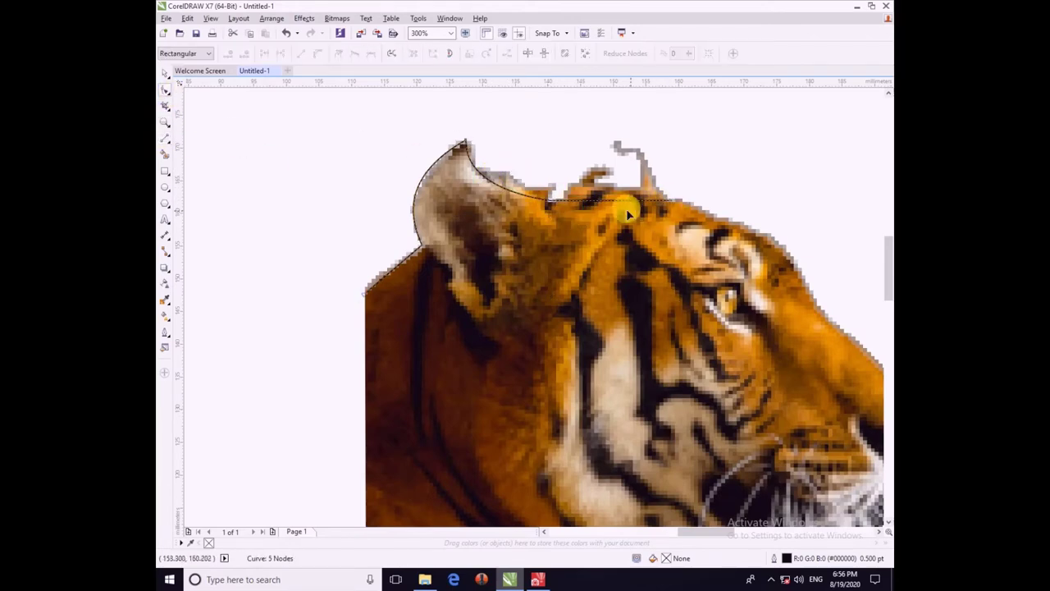
drag(611, 201, 612, 187)
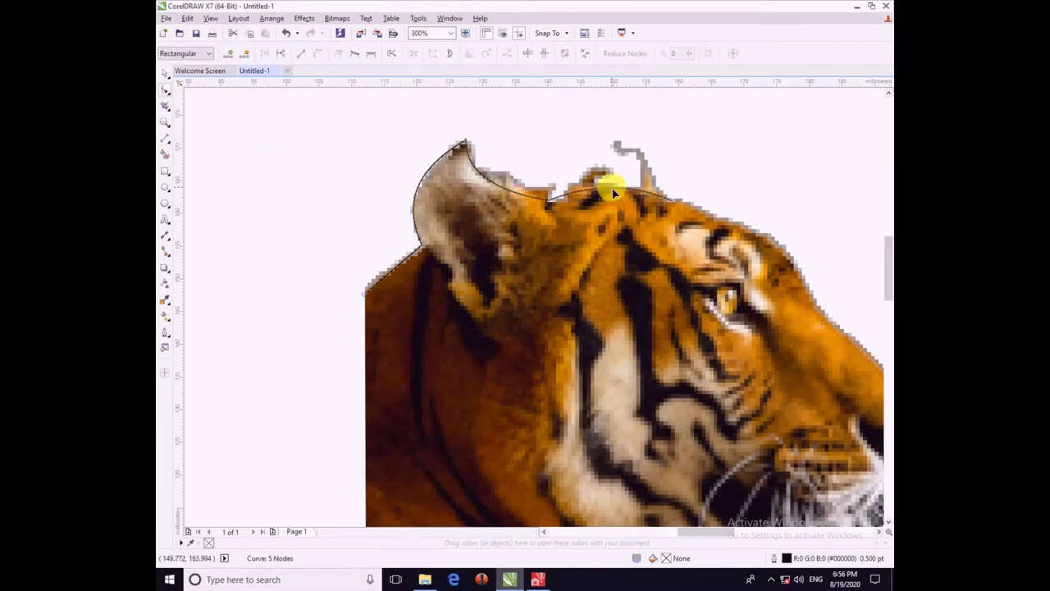
- Extend the outline down the forehead and bend the segment to follow the bitmap's edge
click(167, 140)
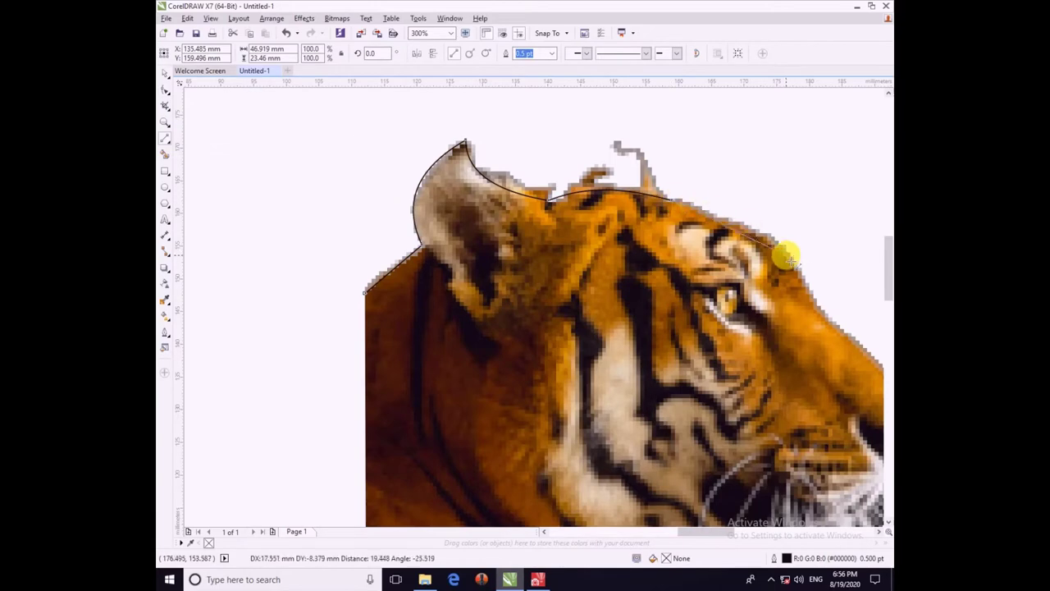
key(F10)
scroll(732, 234, up, 5)
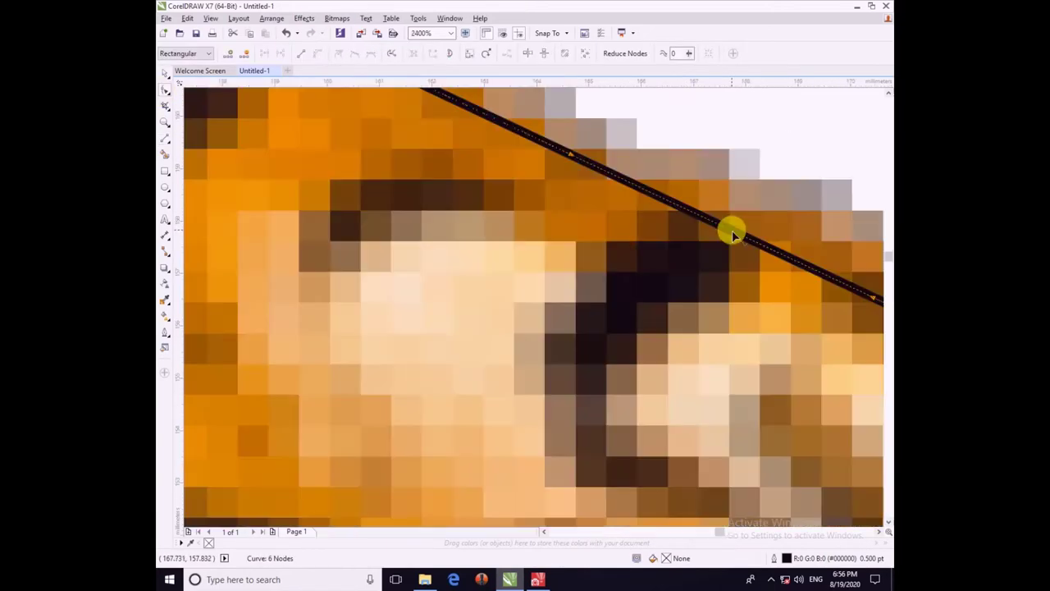
drag(733, 233, 753, 190)
scroll(721, 189, down, 3)
- Continue the Freehand outline from the brow down the nose bridge to the tip of the nose
click(165, 138)
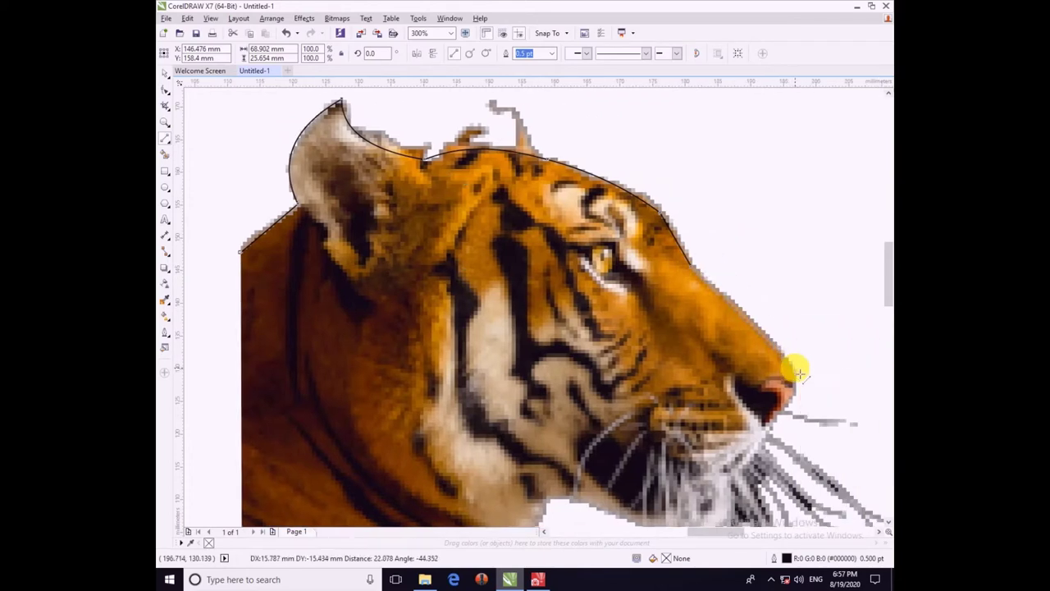
click(794, 373)
click(165, 92)
click(163, 75)
- Trace the nose front, mouth, chin and lower jaw with straight outline segments, leaving out the whiskers
key(F5)
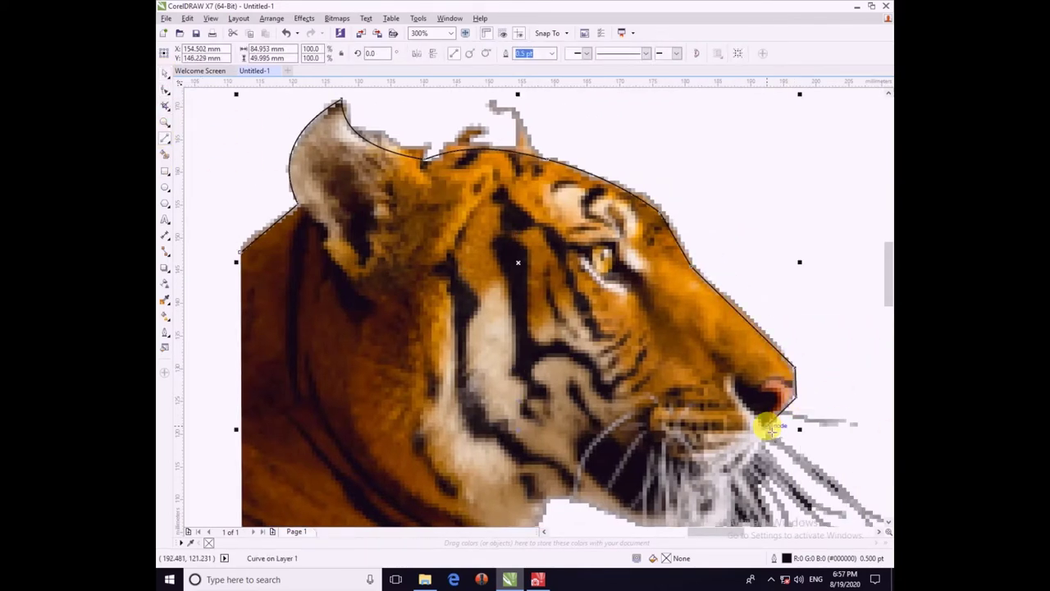
scroll(771, 431, down, 2)
scroll(773, 465, up, 2)
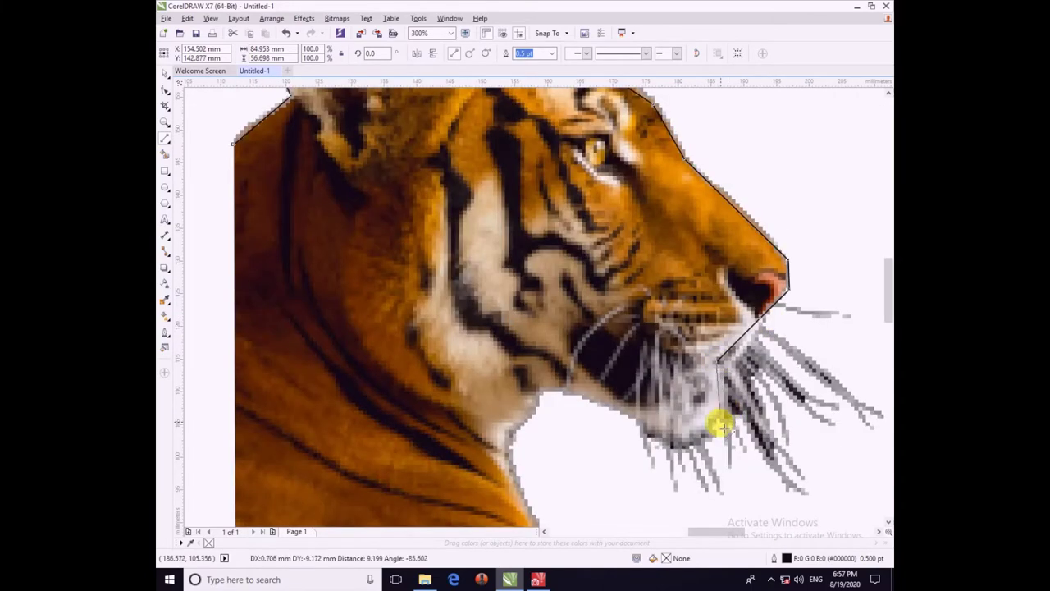
click(726, 415)
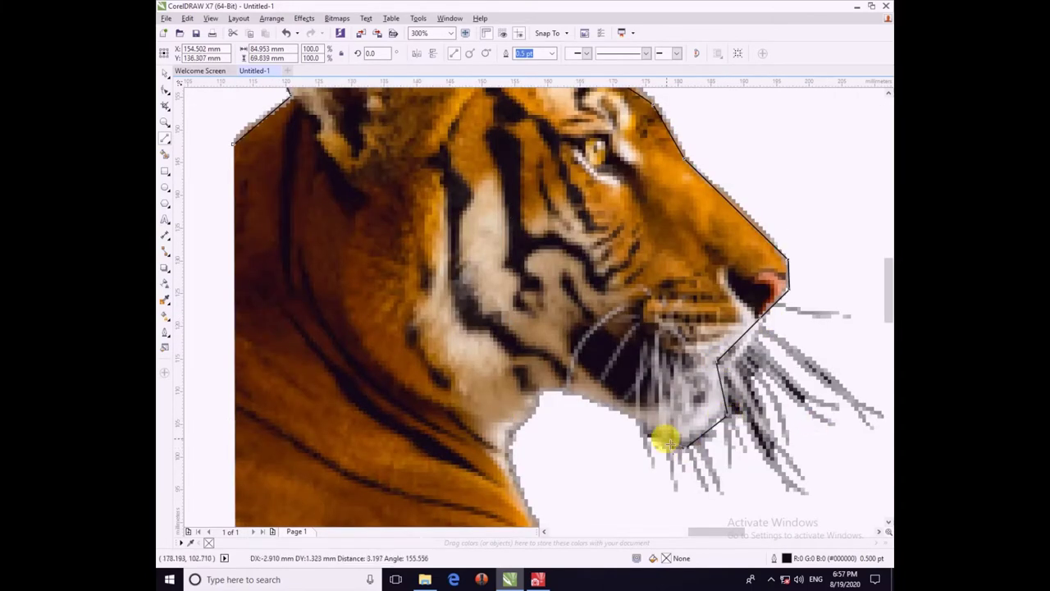
click(575, 394)
- Bend the segment under the jaw into a rounded curve that follows the throat
click(166, 91)
click(539, 412)
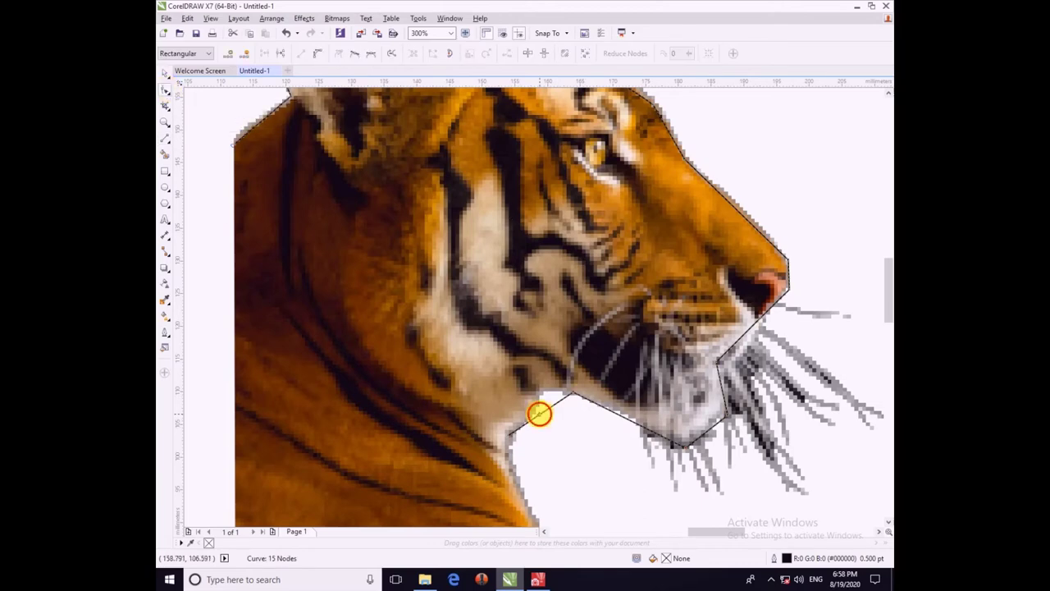
drag(535, 400, 534, 399)
- Extend the outline from the throat down to the lower end of the chest and curve the segment inward
click(166, 139)
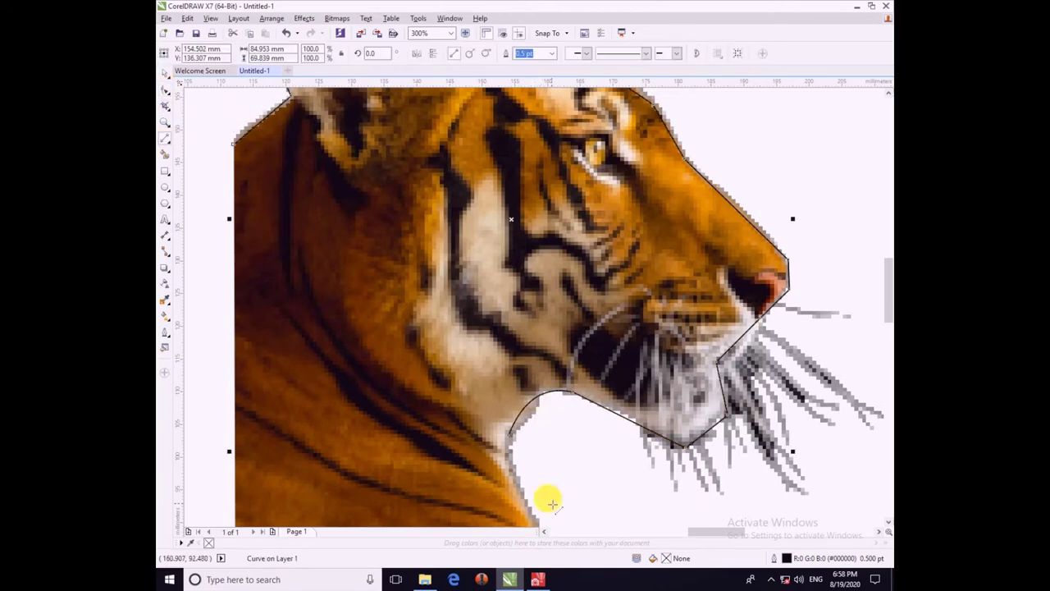
scroll(549, 496, down, 1)
scroll(561, 416, up, 1)
click(488, 327)
click(542, 468)
click(166, 90)
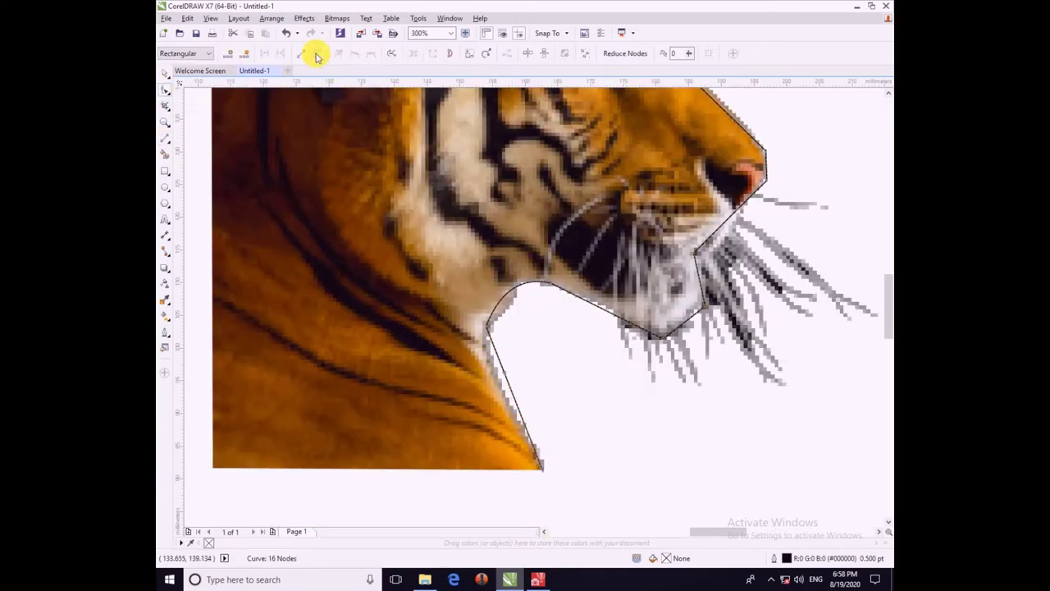
click(516, 402)
key(space)
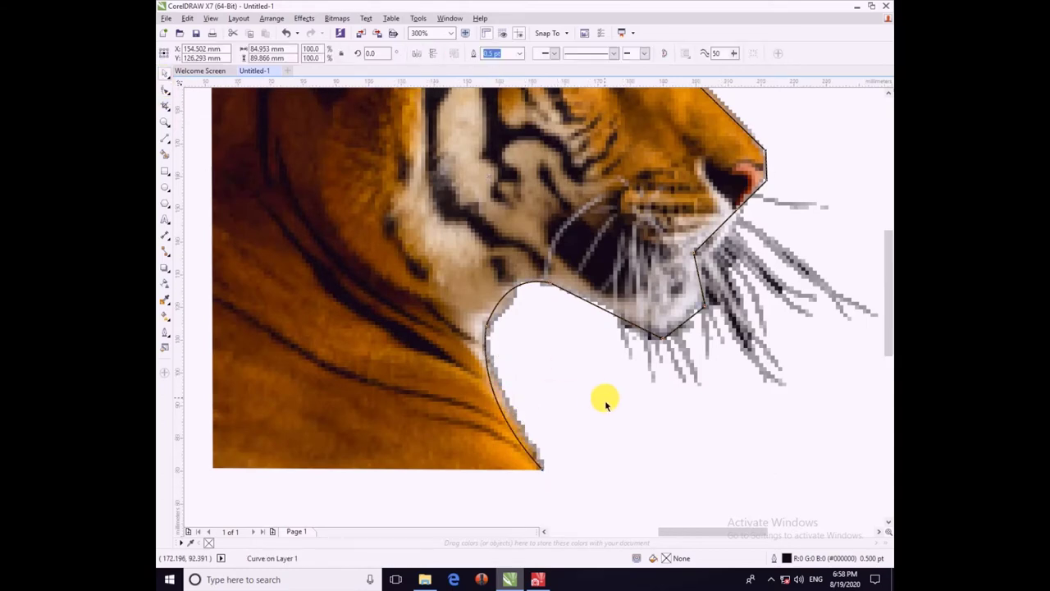
- Close the head outline from the chest to the back of the neck and bow the closing segment outward into a rounded curve
scroll(605, 402, down, 2)
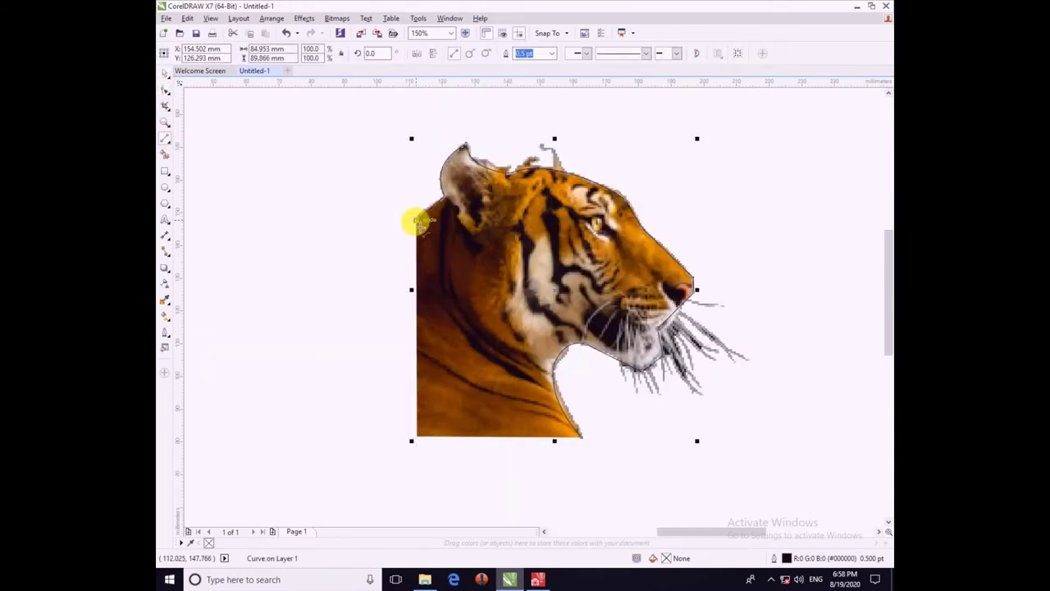
click(166, 95)
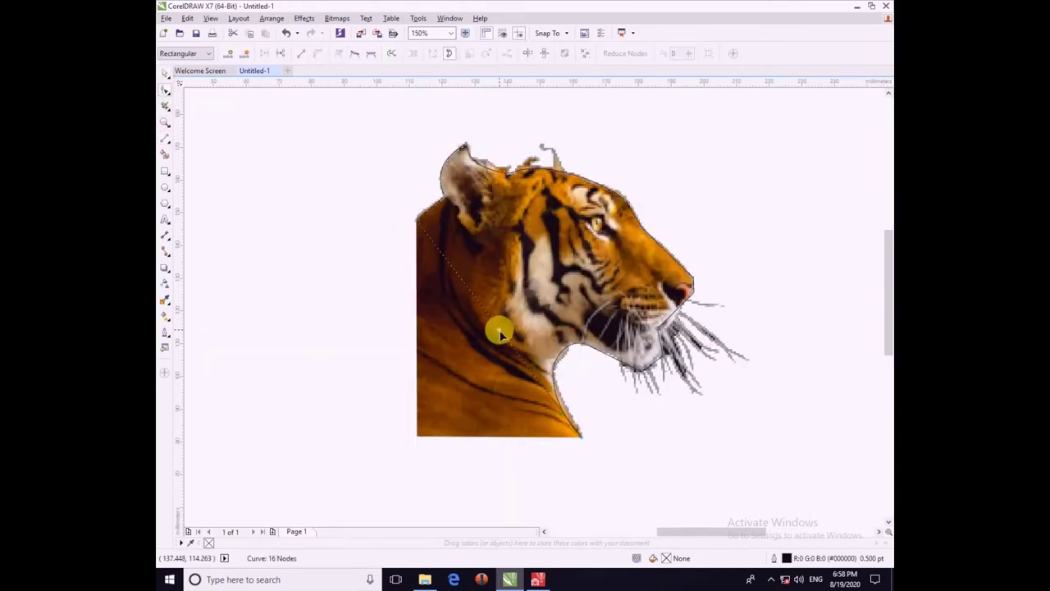
drag(499, 332, 448, 389)
key(space)
click(247, 174)
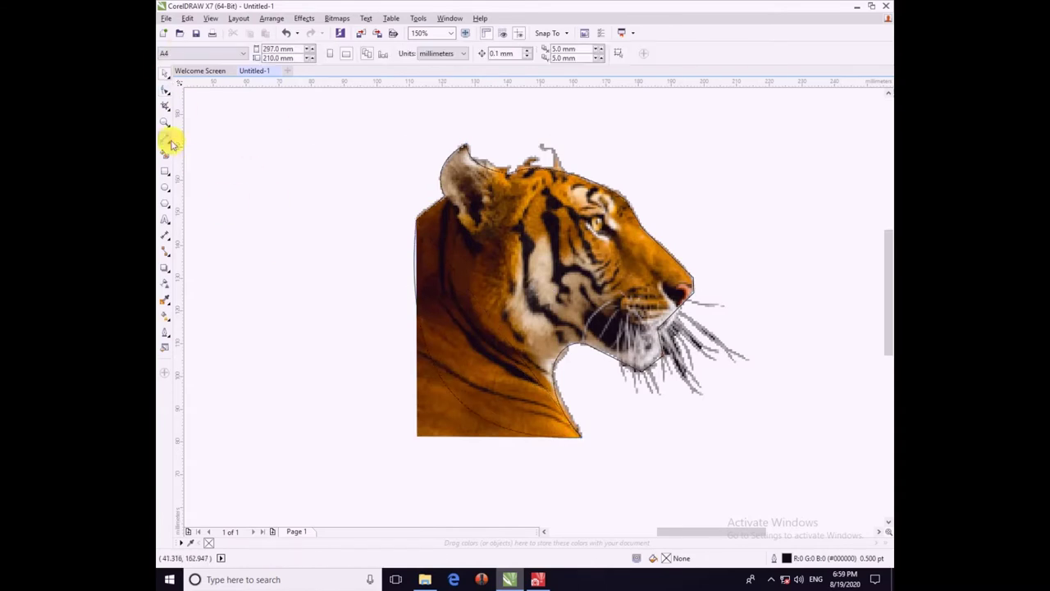
- Start a separate ear shape from the ear tip to its base and curve the line along the outer edge
click(166, 139)
scroll(467, 148, up, 2)
drag(468, 129, 380, 338)
click(381, 340)
click(165, 93)
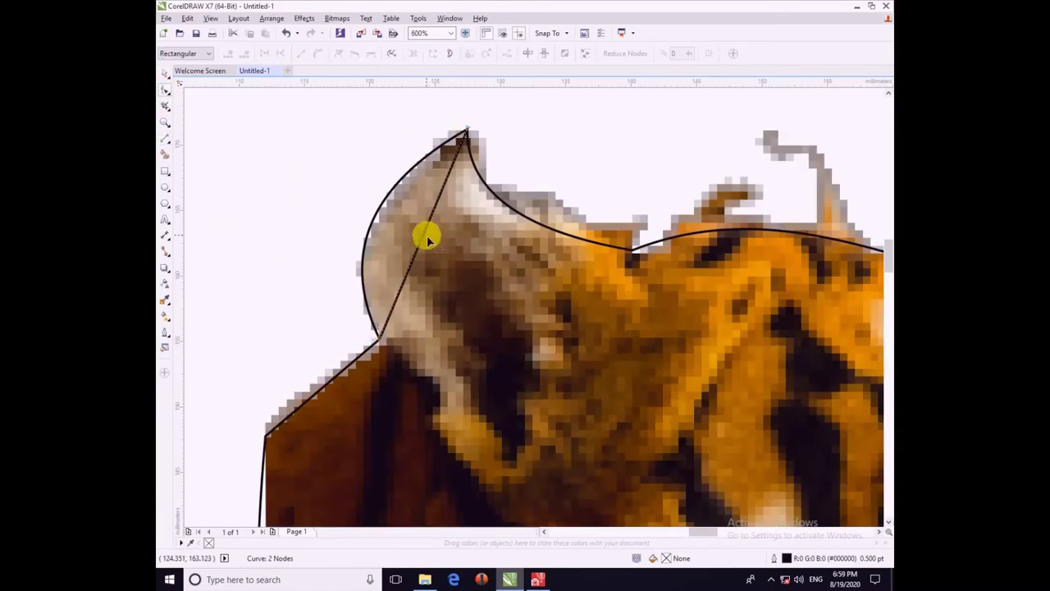
drag(419, 243, 367, 246)
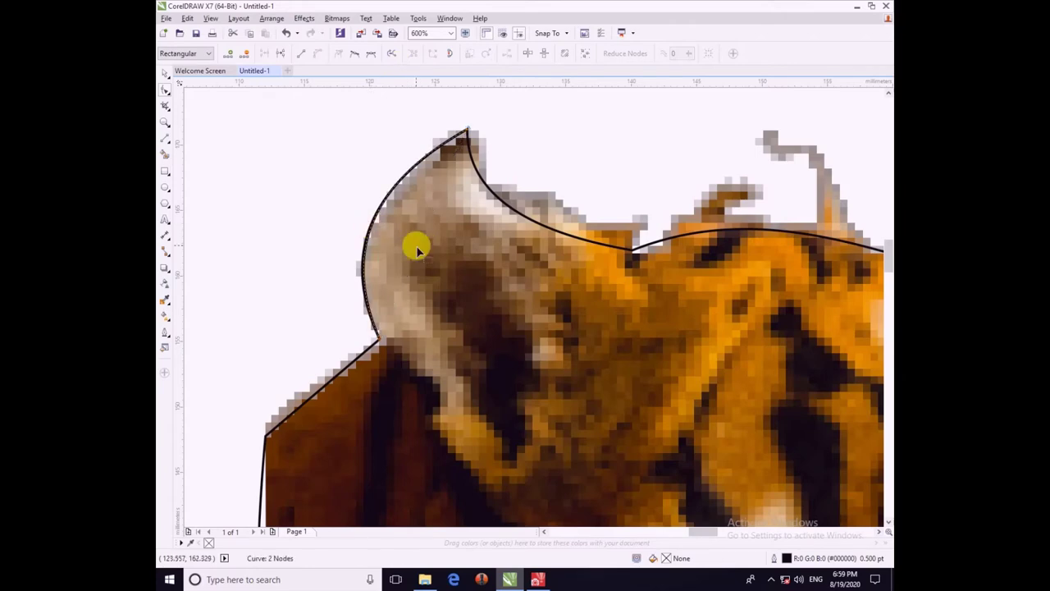
- Add a line from the ear tip to the top of the head and curve it along the ear's upper edge
click(166, 140)
click(467, 129)
click(632, 259)
key(F10)
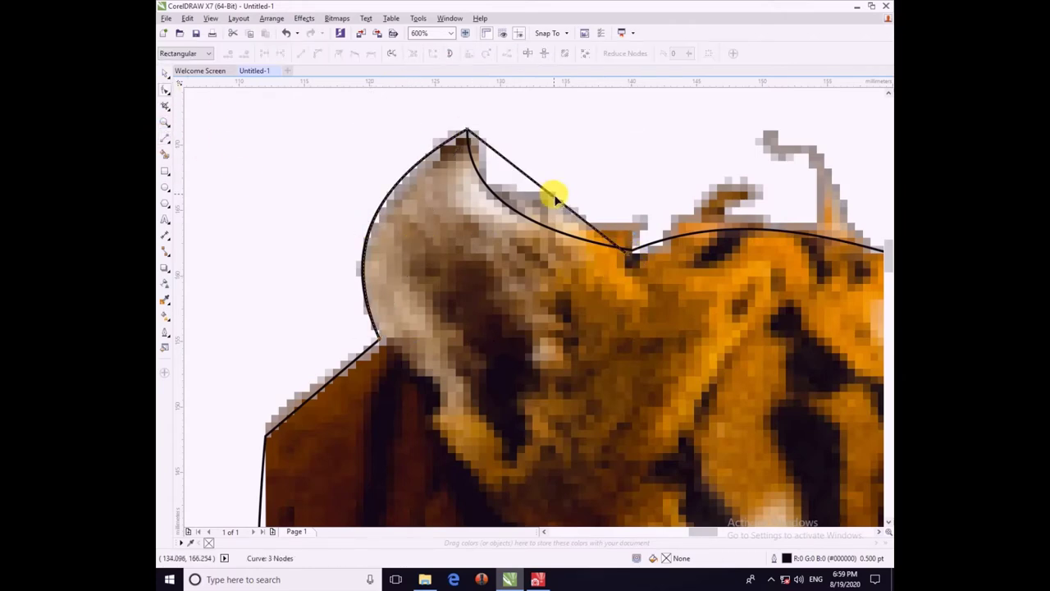
drag(519, 218, 515, 212)
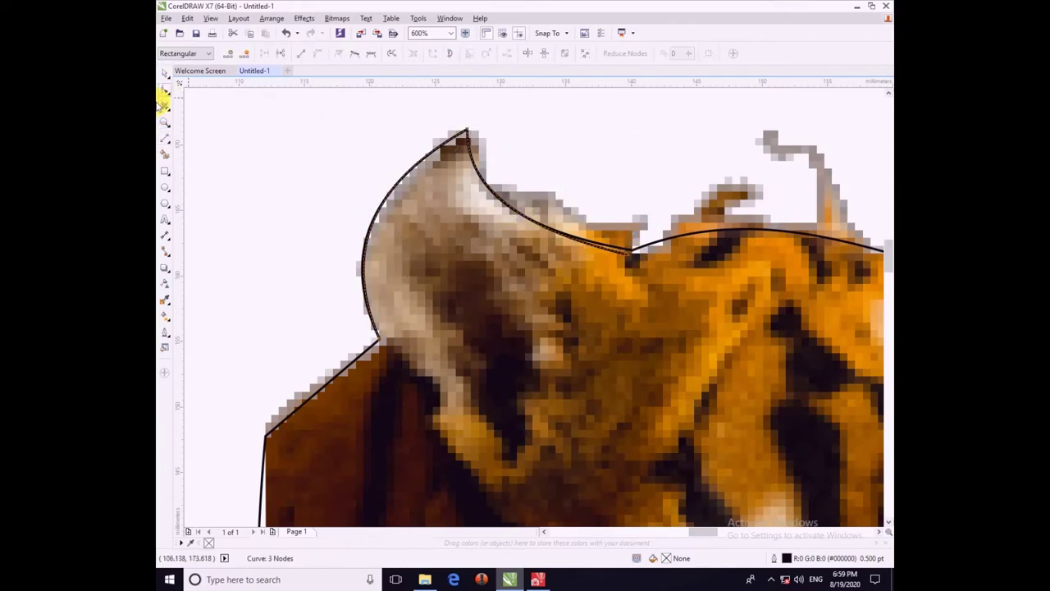
- Extend the ear shape down to the ear's lowest point and bow the segment outward toward the face
click(166, 140)
click(631, 253)
click(502, 490)
scroll(501, 491, down, 2)
scroll(511, 514, up, 2)
click(167, 94)
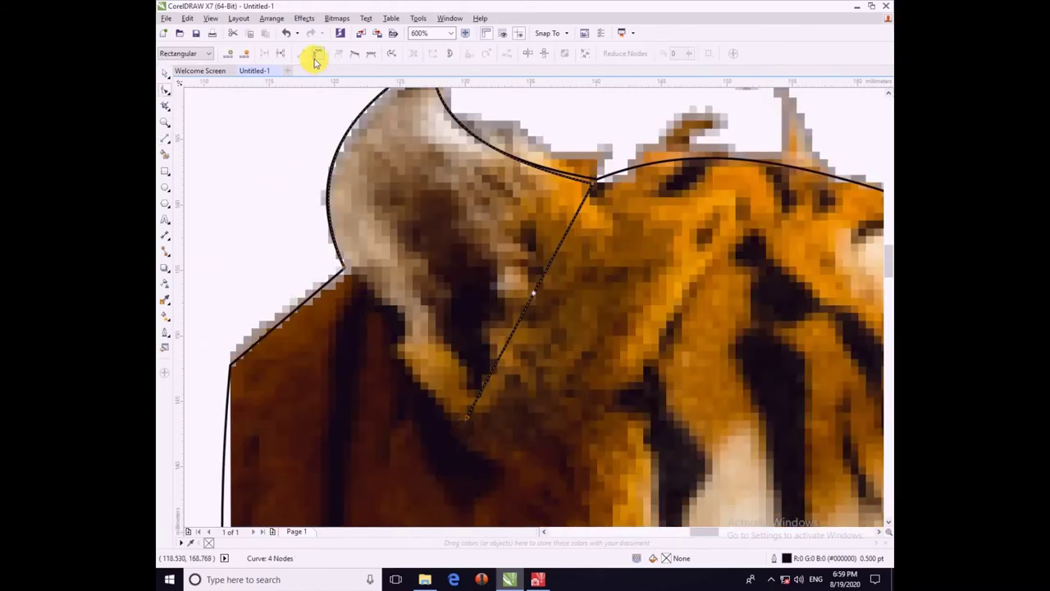
drag(532, 298, 573, 299)
- Close the ear shape with three short straight segments from the ear's base down to its lowest point
click(169, 141)
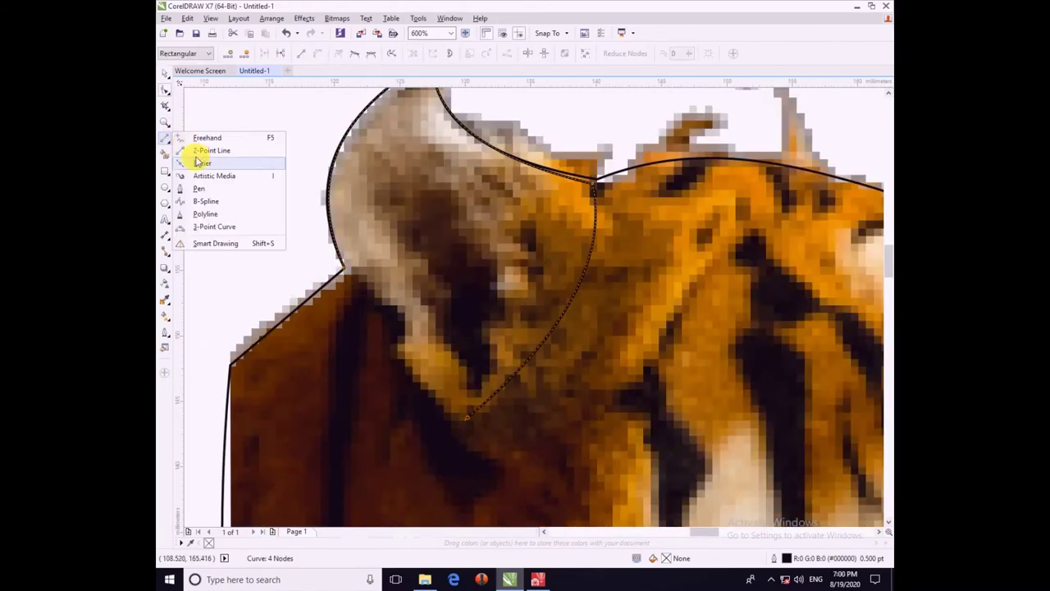
click(197, 153)
drag(345, 268, 402, 315)
drag(402, 315, 400, 351)
mouse_move(400, 352)
mouse_down()
mouse_move(467, 418)
mouse_move(506, 481)
mouse_up()
key(space)
key(Escape)
- Move the ear shape outside the head outline and delete the traced tiger bitmap
scroll(506, 484, down, 2)
scroll(523, 522, up, 2)
drag(461, 205, 526, 235)
scroll(527, 235, down, 2)
drag(527, 235, 360, 226)
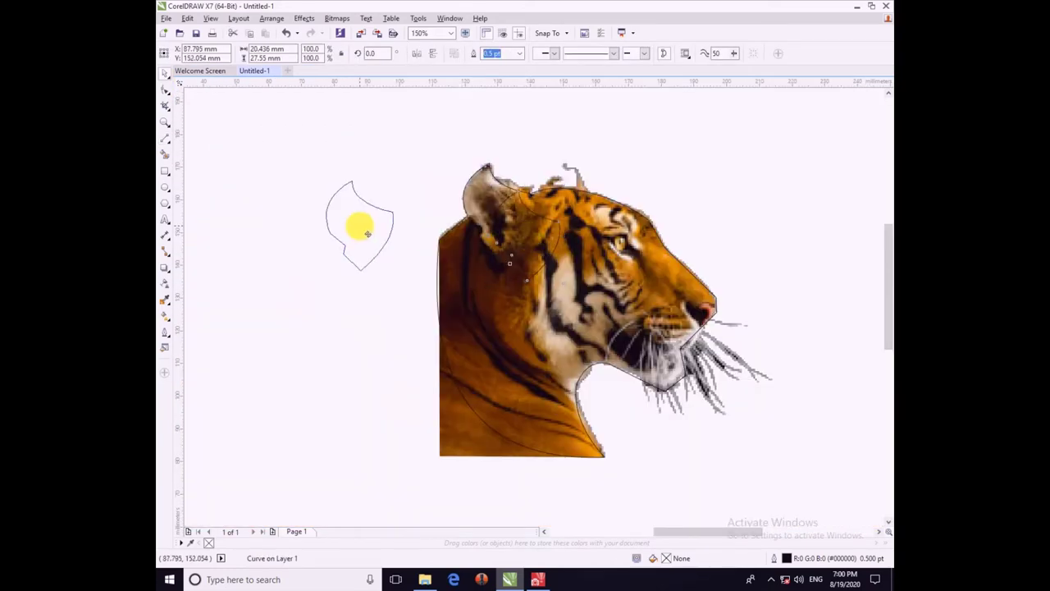
drag(574, 287, 403, 300)
key(Delete)
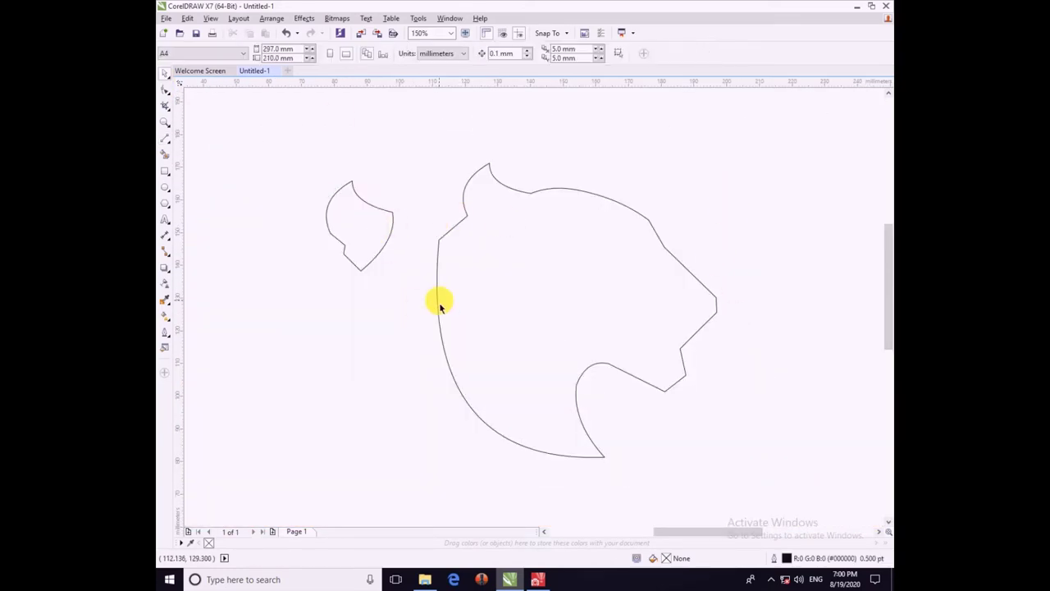
- Move the ear shape back into place on the head outline and bring the small tiger photo next to it
click(368, 235)
drag(369, 234, 499, 211)
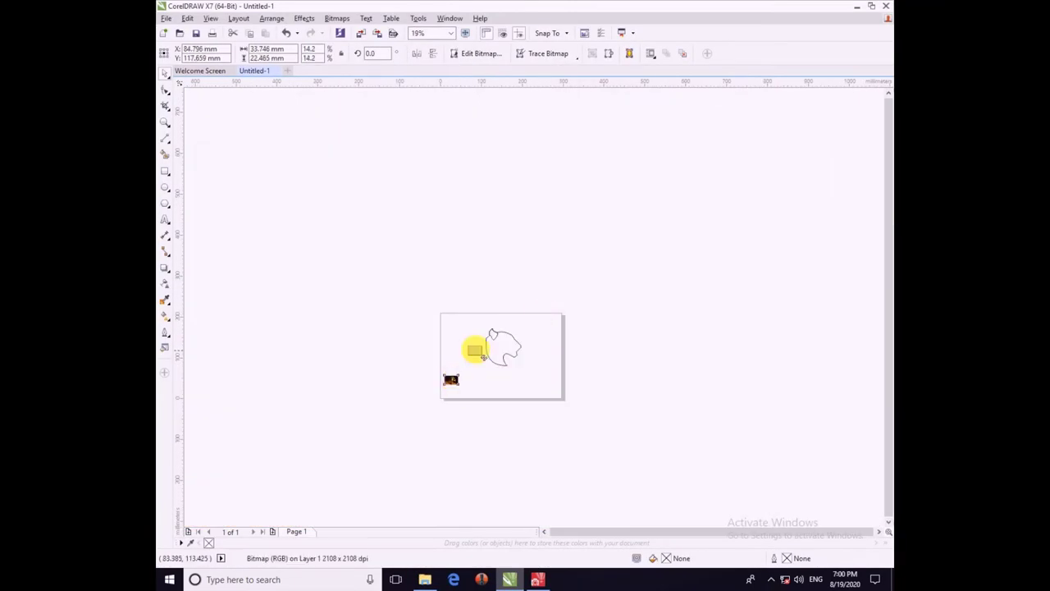
scroll(636, 373, up, 5)
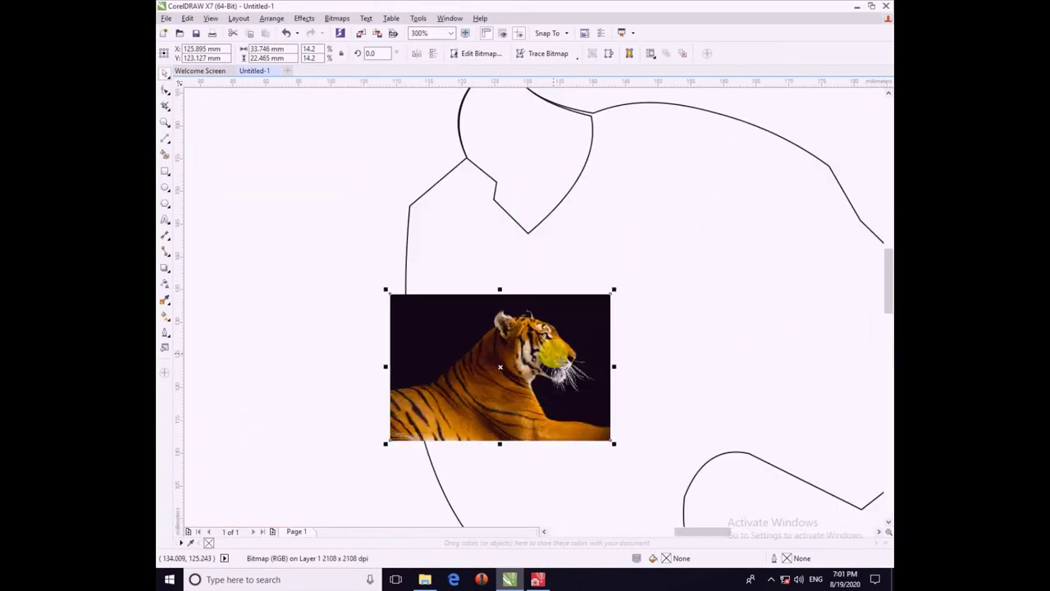
- Round the short segment at the nose tip of the head outline by pulling its two curve handles outward
scroll(793, 328, down, 3)
click(788, 336)
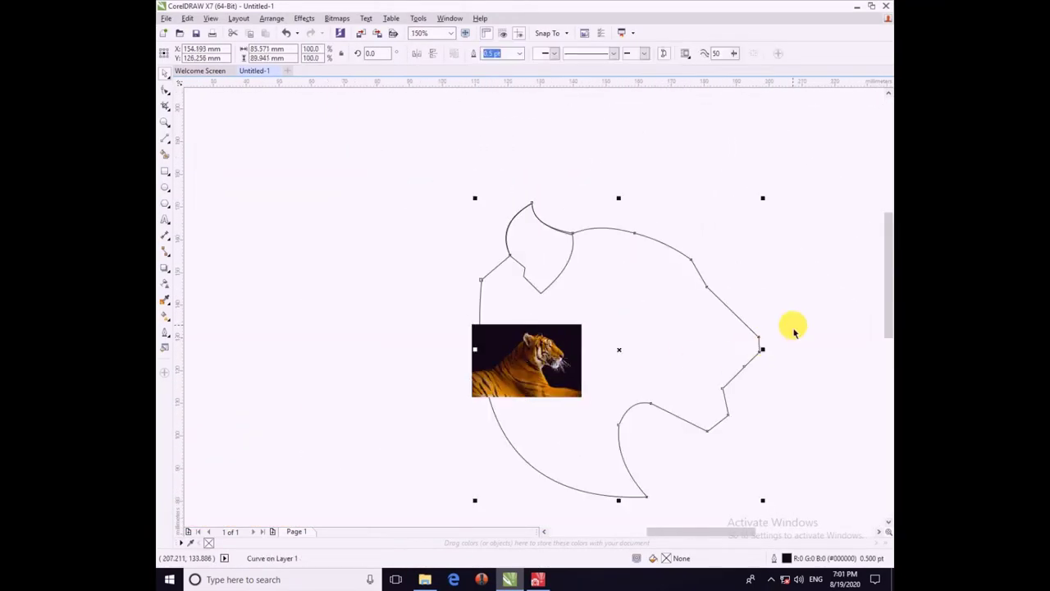
key(F10)
scroll(791, 341, up, 3)
scroll(791, 345, up, 3)
click(741, 342)
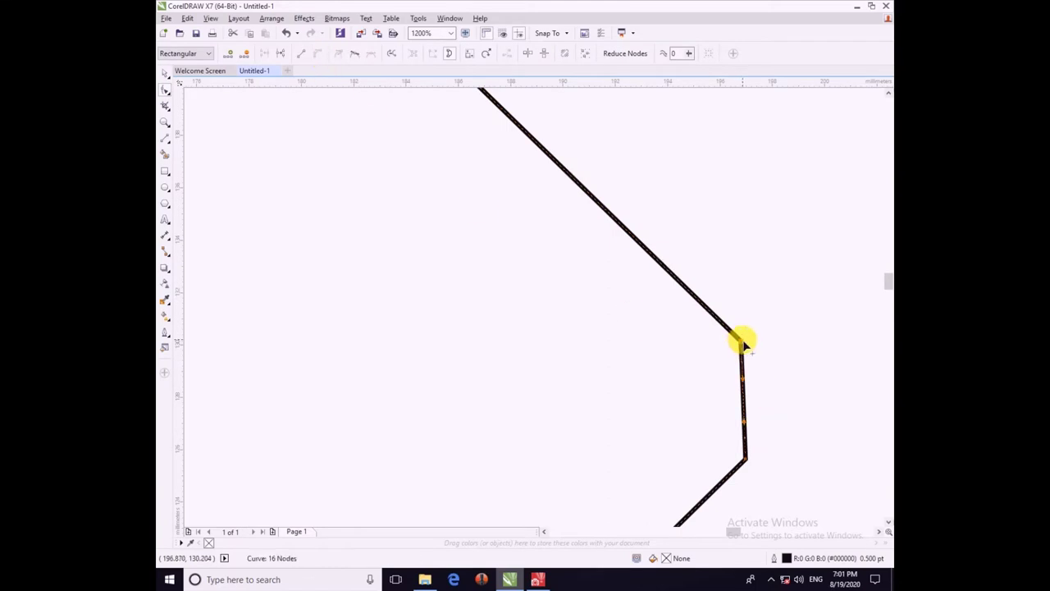
drag(742, 378, 760, 379)
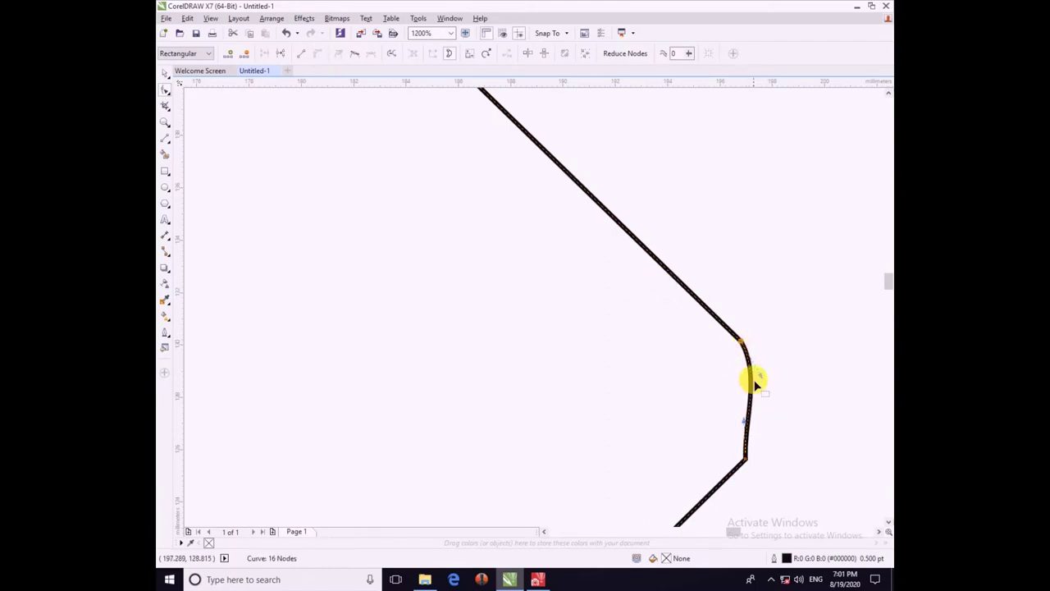
drag(745, 422, 760, 420)
- Move the small tiger photo off the head outline to the empty area in front of the nose
scroll(760, 420, down, 2)
click(163, 73)
click(610, 289)
scroll(612, 292, down, 1)
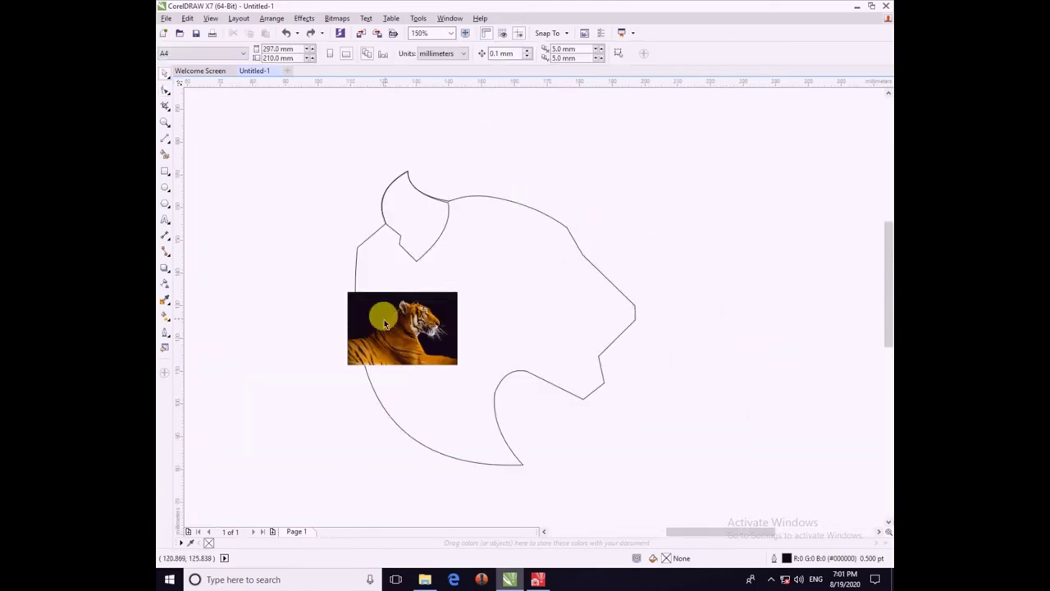
drag(378, 311, 752, 328)
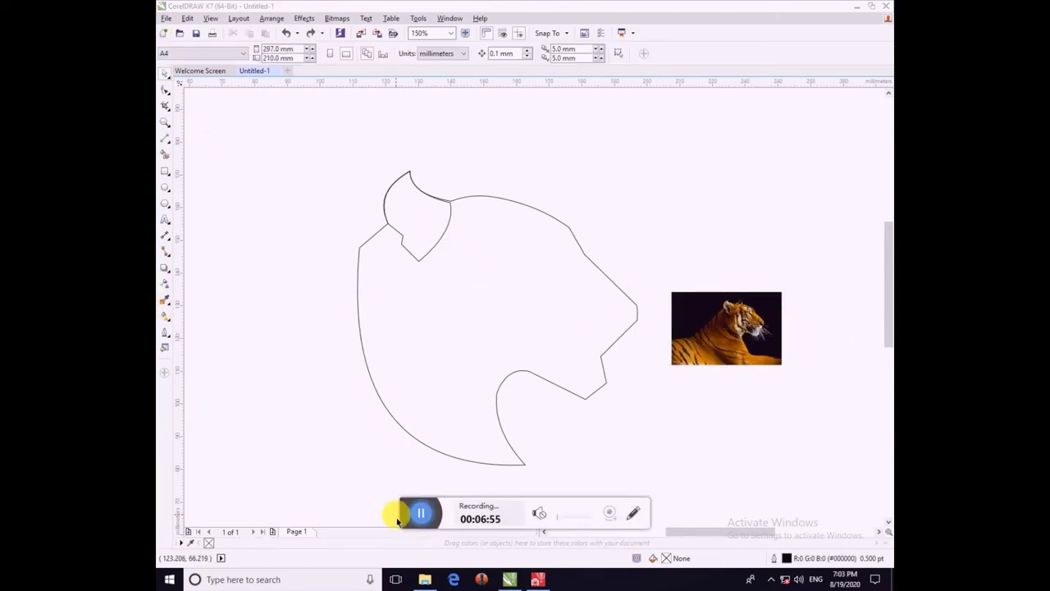
- Fill the head outline with a linear black-to-white gradient at an angle of 52°
click(595, 394)
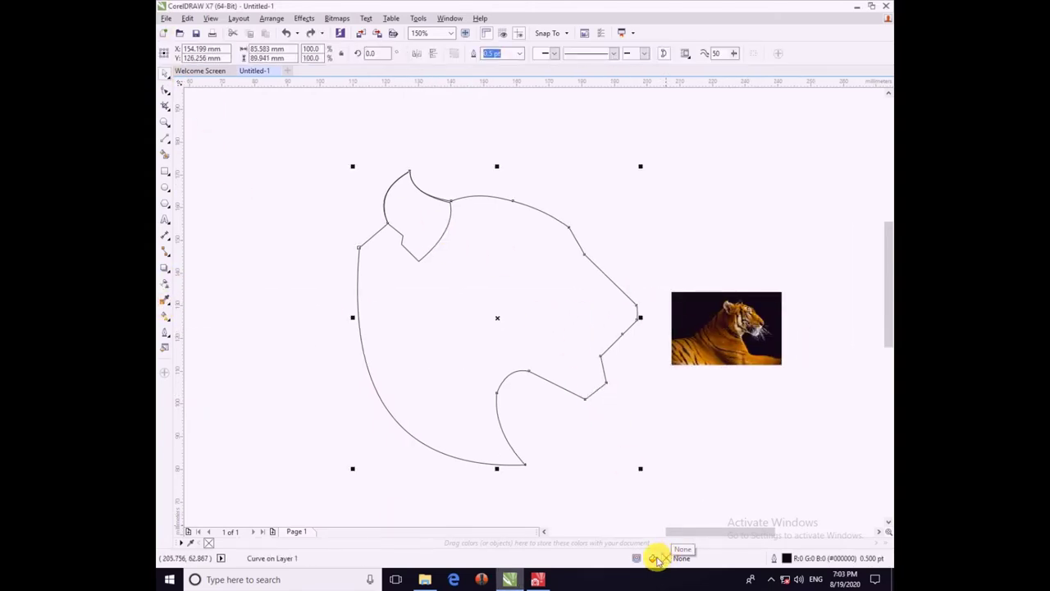
double_click(654, 558)
click(358, 201)
drag(614, 181, 642, 368)
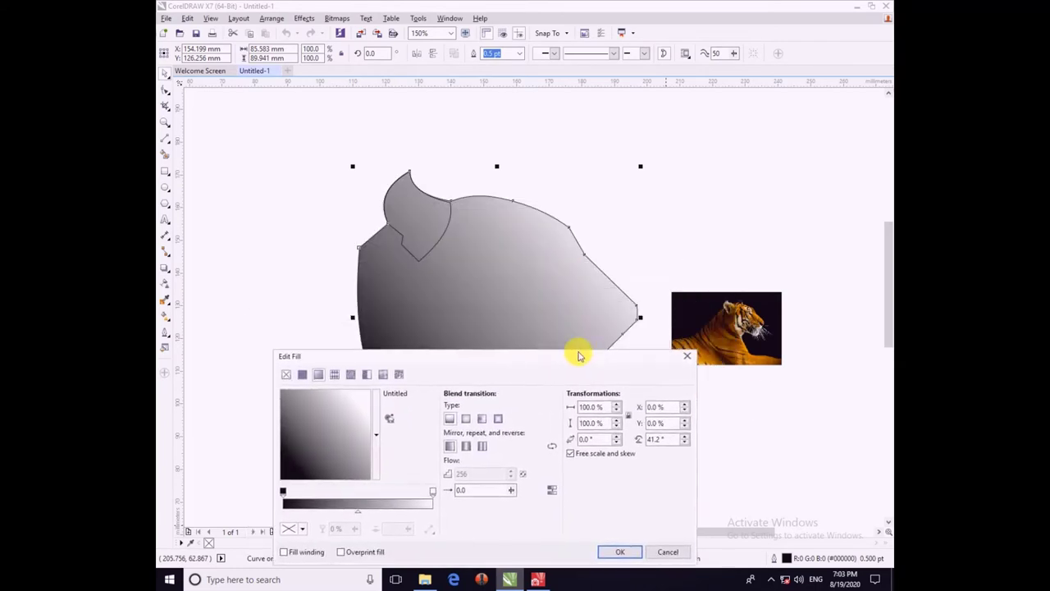
drag(435, 484, 406, 428)
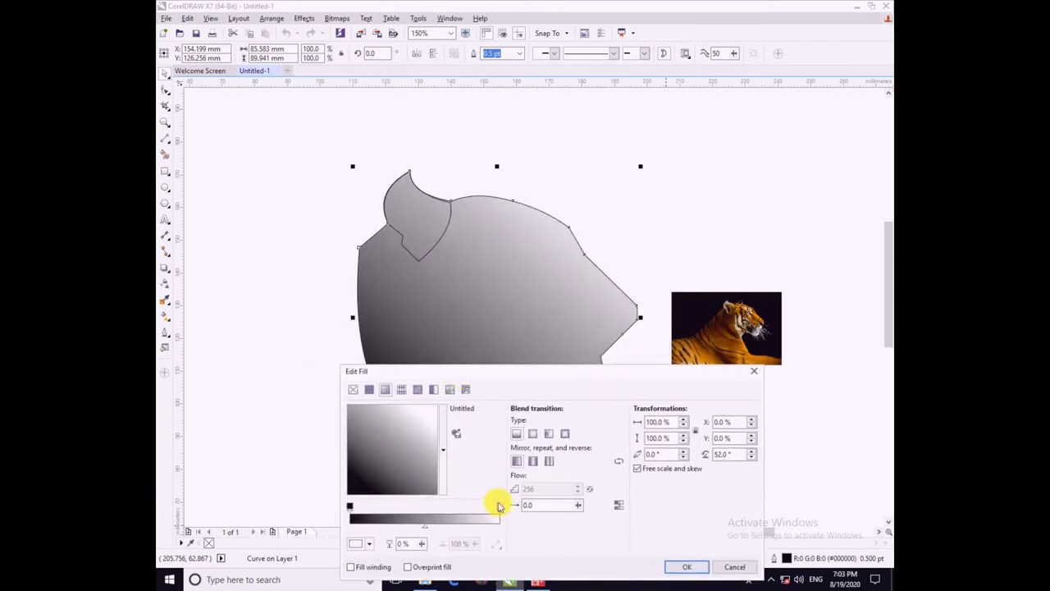
click(687, 567)
click(593, 192)
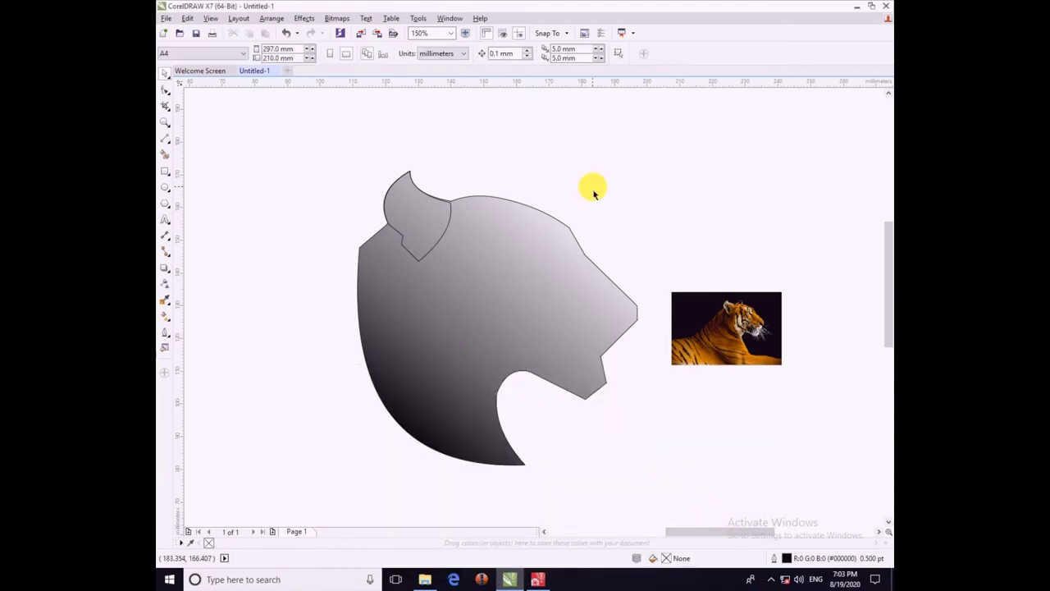
- Reshape the ear's upper curve so that it lies flush with the head outline
scroll(435, 197, up, 3)
click(165, 90)
click(556, 250)
drag(554, 233, 560, 222)
scroll(548, 223, down, 1)
scroll(417, 212, up, 1)
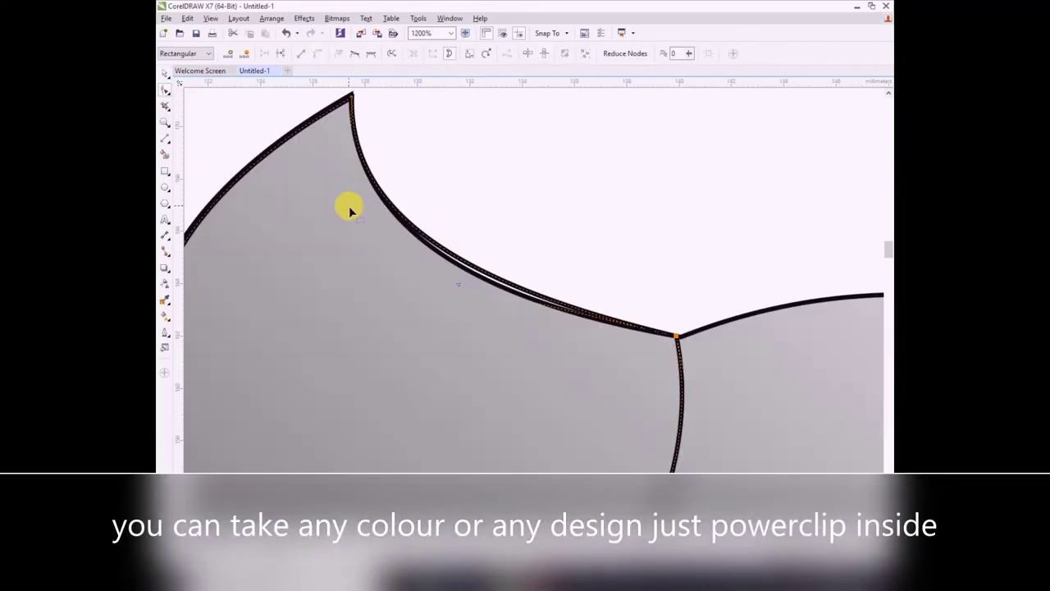
drag(453, 260, 449, 236)
key(space)
click(487, 198)
scroll(566, 212, down, 4)
scroll(687, 252, up, 1)
- Fill the ear with a brown sampled from the small tiger photo
click(468, 188)
key(i)
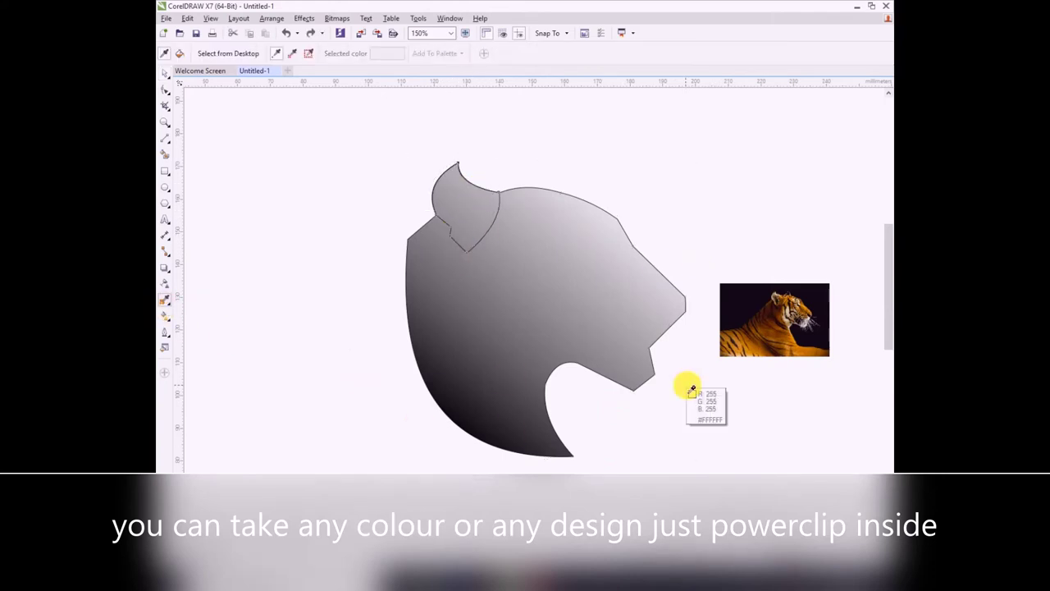
click(808, 344)
click(465, 201)
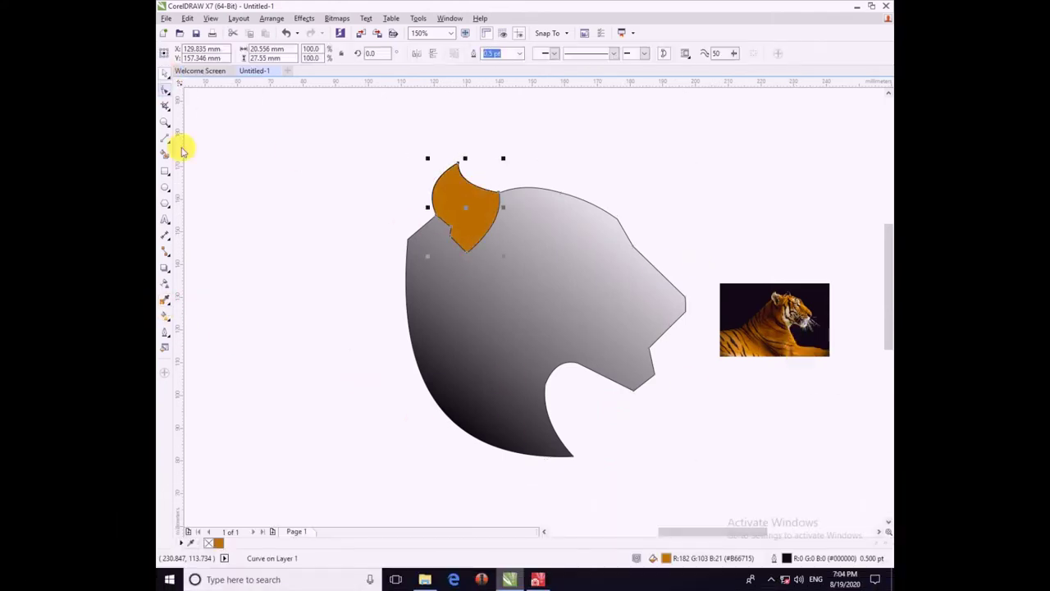
- Recolour the ear with a very dark maroon sampled from the tiger photo
click(165, 300)
click(800, 324)
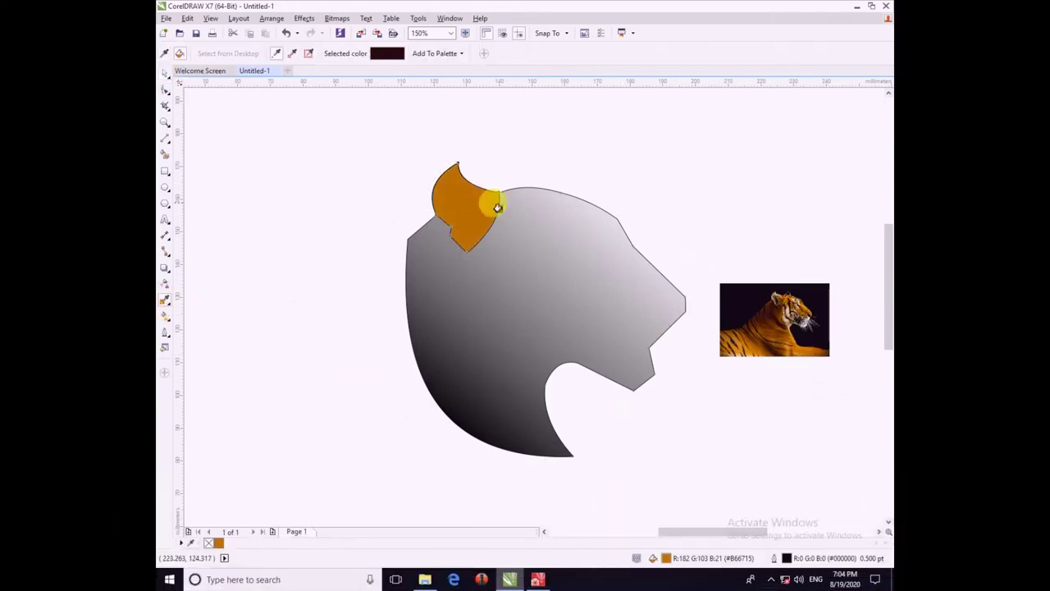
click(491, 205)
click(164, 73)
click(224, 124)
- Draw a small closed triangle on the top edge of the head, in front of the ear, as the far ear
click(164, 138)
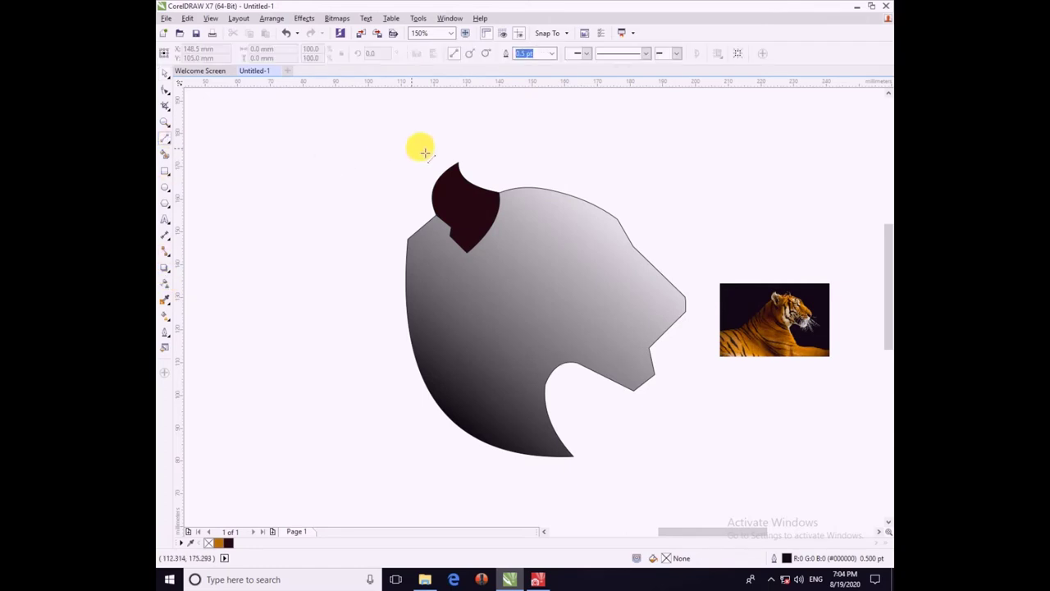
scroll(520, 176, up, 2)
click(593, 223)
double_click(583, 177)
key(F10)
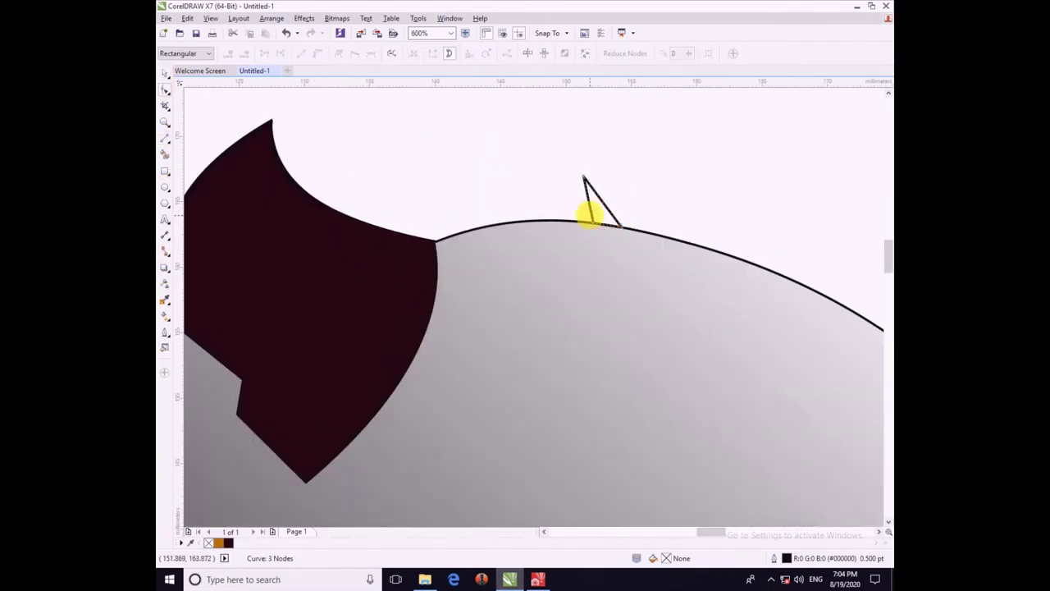
- Bend the two long sides of the small triangular ear into curves that lean backward
scroll(593, 210, up, 4)
drag(640, 251, 647, 251)
drag(713, 272, 557, 253)
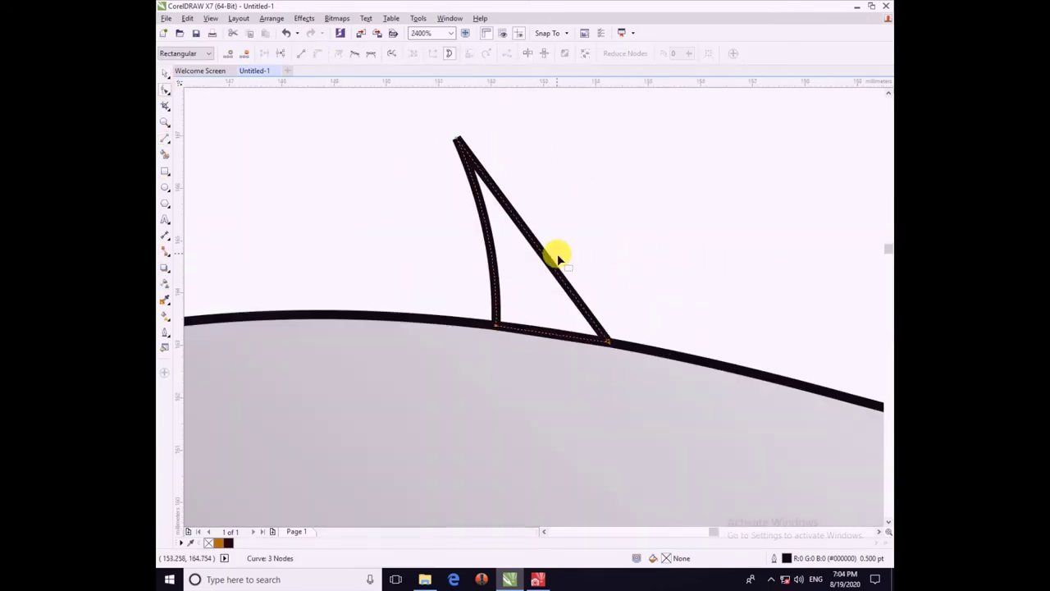
scroll(535, 250, down, 8)
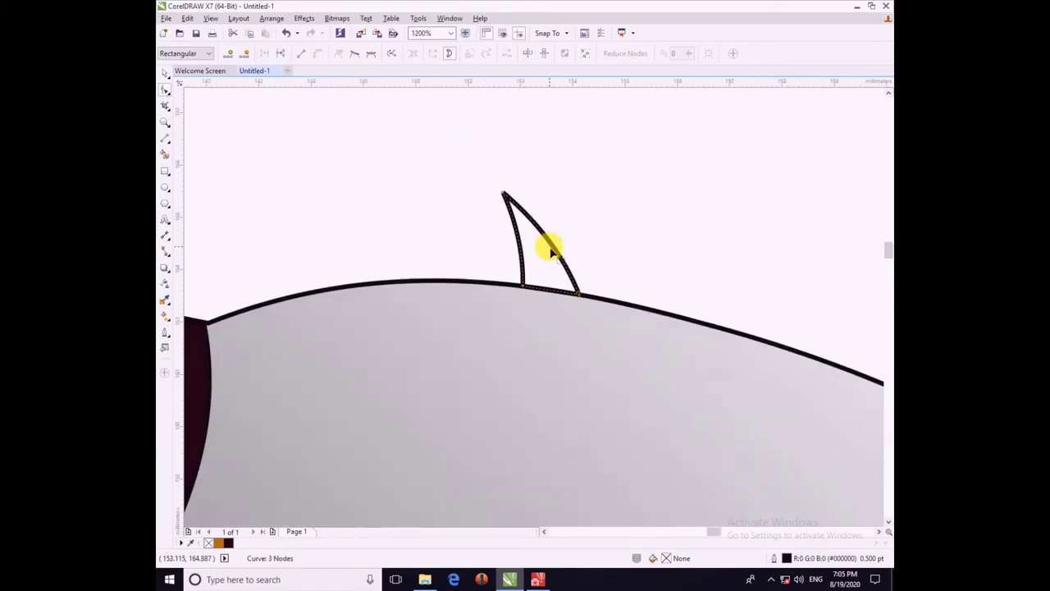
- Fill both the large ear and the small far ear with a bright orange sampled from the tiger photo
key(i)
click(759, 416)
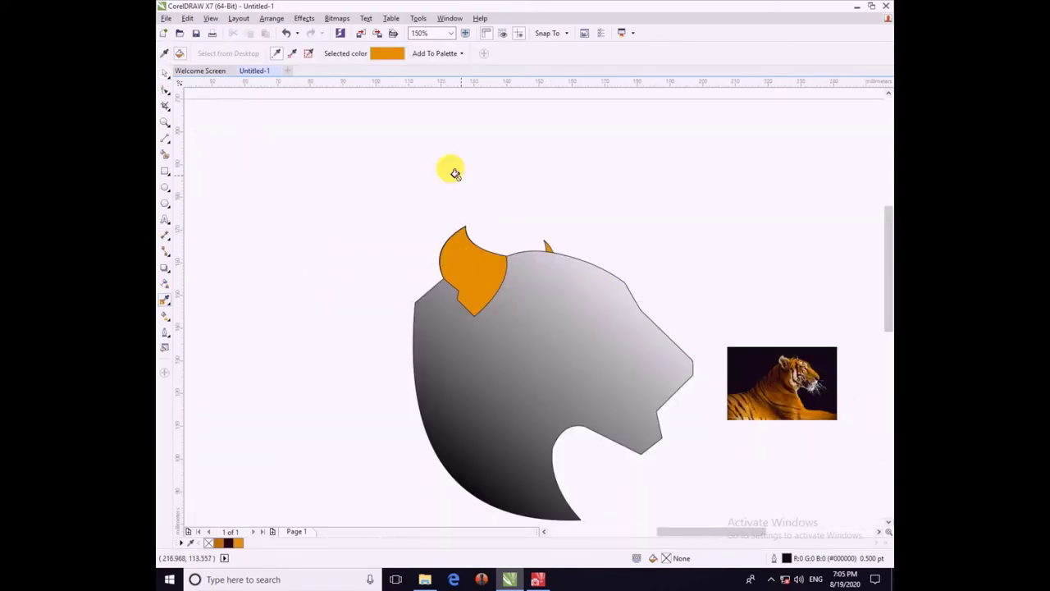
key(space)
- Set the outline width of both orange ears to None
click(472, 309)
click(521, 55)
click(497, 64)
click(587, 228)
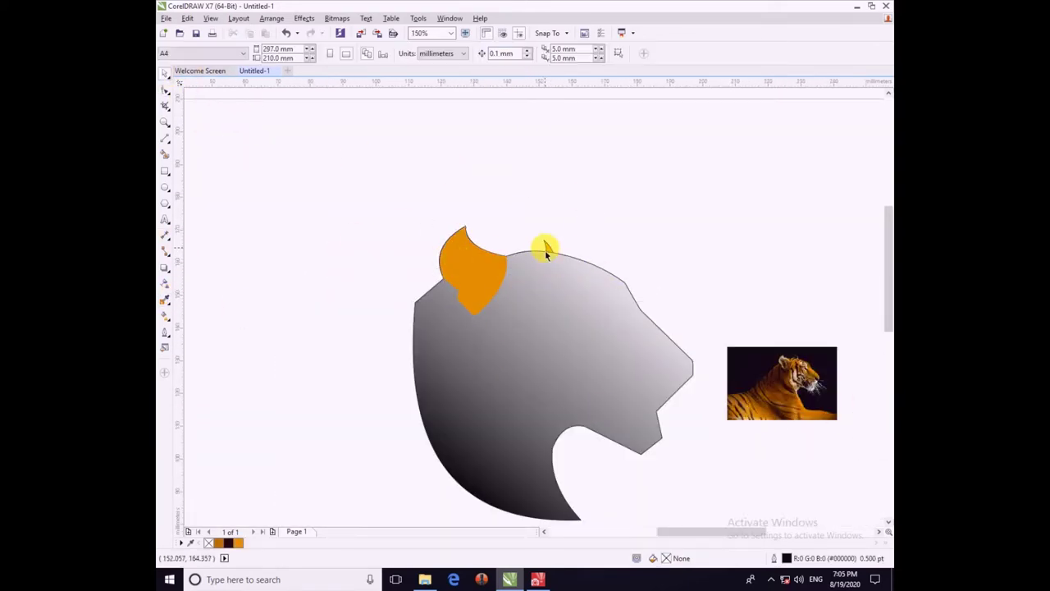
click(548, 249)
click(521, 54)
click(497, 64)
click(644, 246)
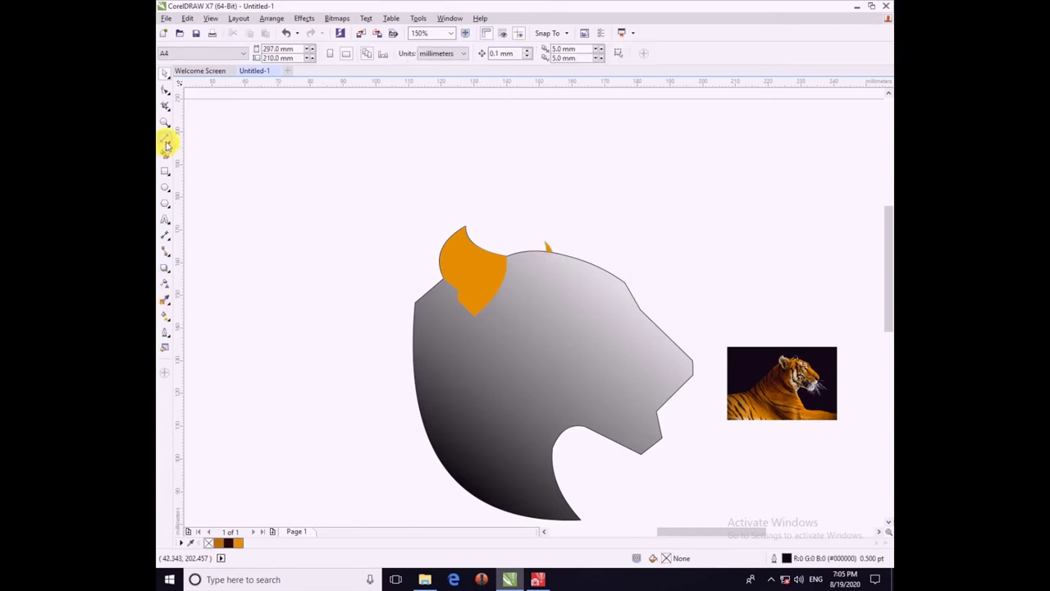
- Move the large ear and the small far ear off the head into the empty area above the snout
scroll(473, 315, up, 2)
scroll(435, 246, down, 2)
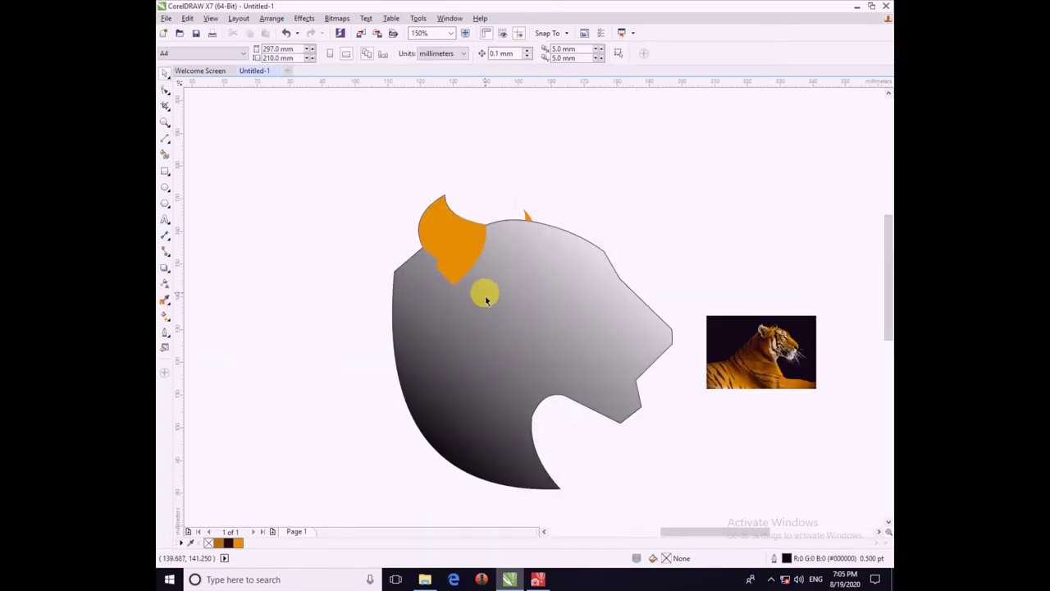
drag(459, 245, 696, 214)
click(685, 205)
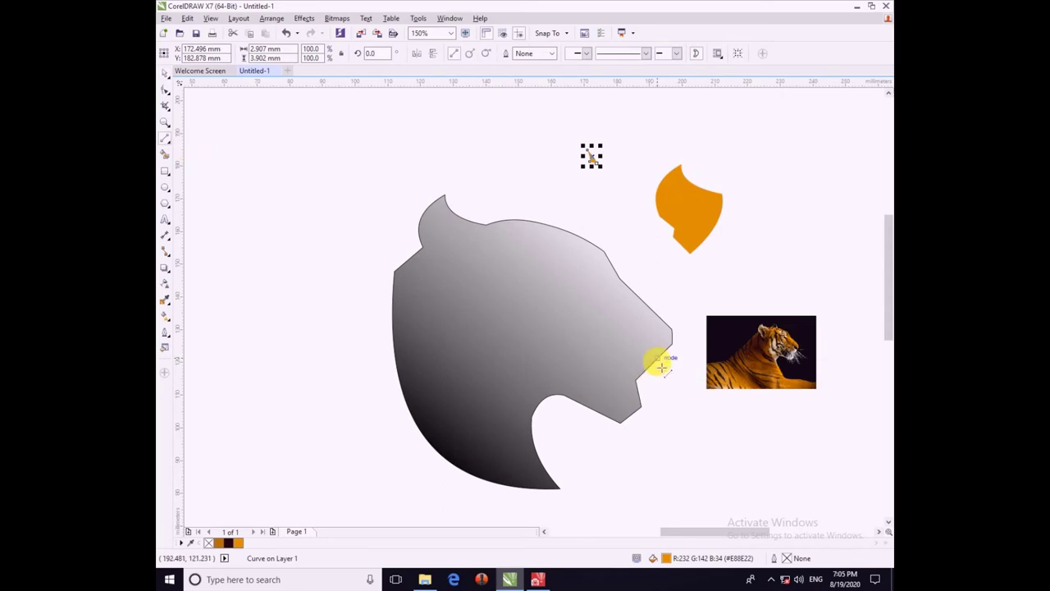
- Draw eight straight whisker lines outward from the sloping edge between the nose and the mouth
mouse_move(657, 358)
mouse_down()
mouse_move(689, 401)
mouse_move(674, 381)
mouse_up()
scroll(691, 403, up, 1)
mouse_move(616, 320)
mouse_down()
mouse_move(646, 361)
mouse_move(647, 345)
mouse_up()
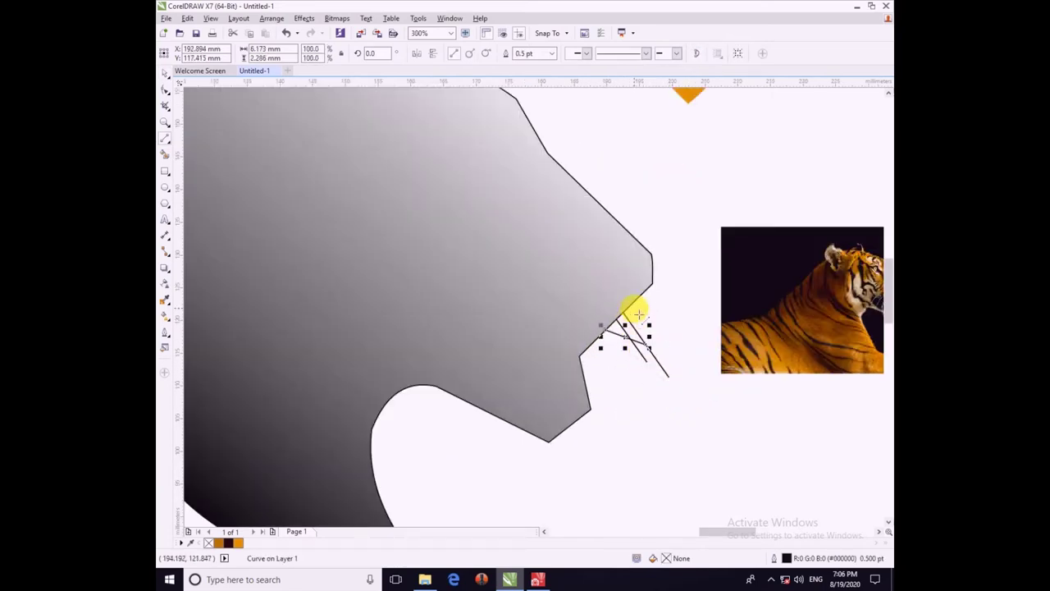
mouse_move(626, 309)
mouse_down()
mouse_move(656, 330)
mouse_move(616, 362)
mouse_up()
drag(601, 335, 625, 375)
drag(594, 341, 612, 371)
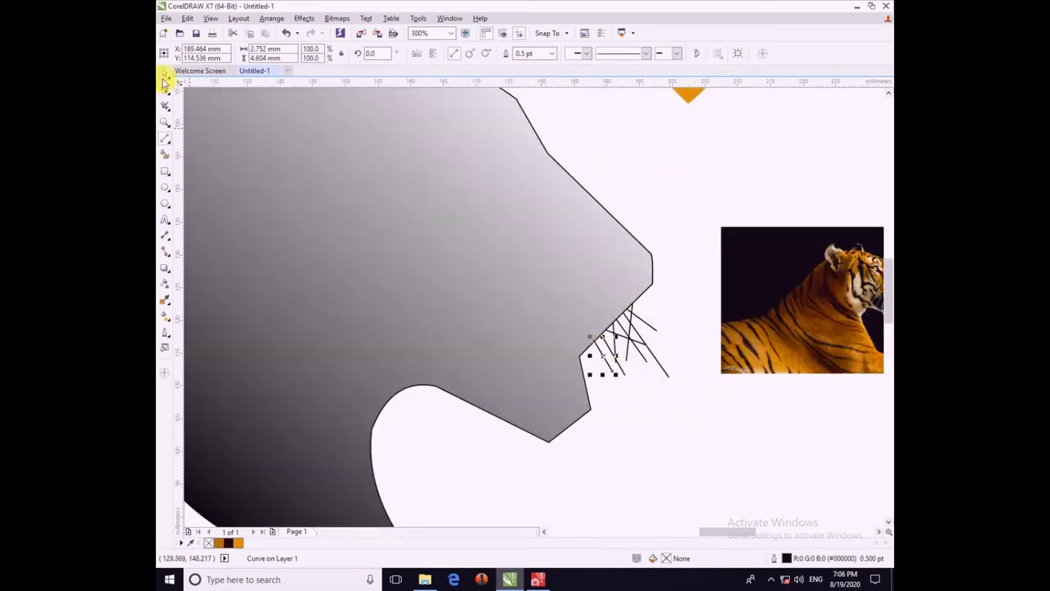
click(165, 74)
click(697, 460)
- Bend the two whisker lines nearest the mouth corner
scroll(697, 460, down, 1)
scroll(694, 436, up, 2)
click(165, 91)
scroll(525, 398, up, 2)
click(525, 398)
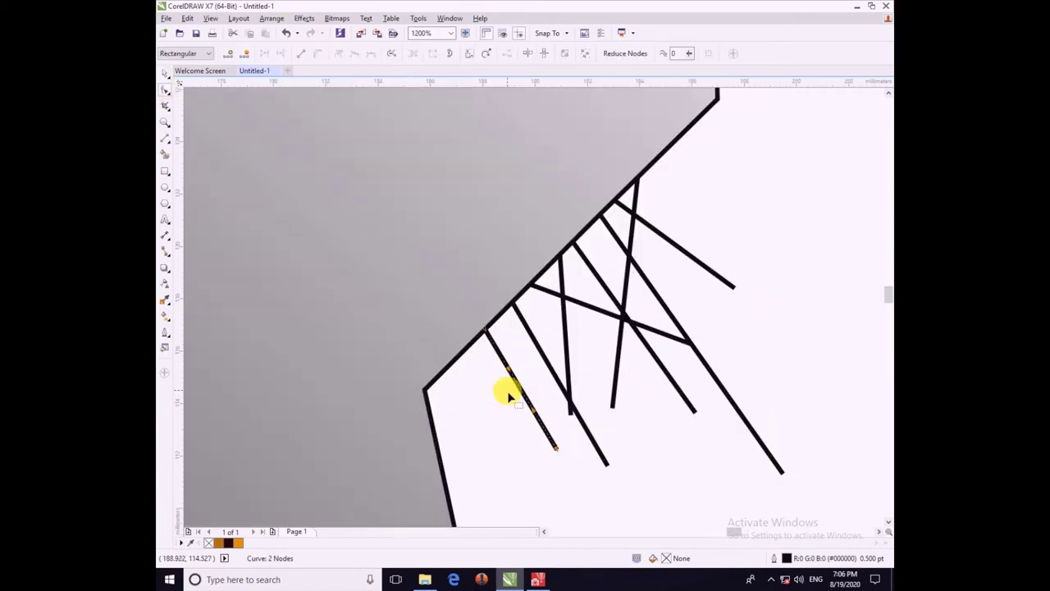
click(550, 371)
drag(523, 396, 548, 387)
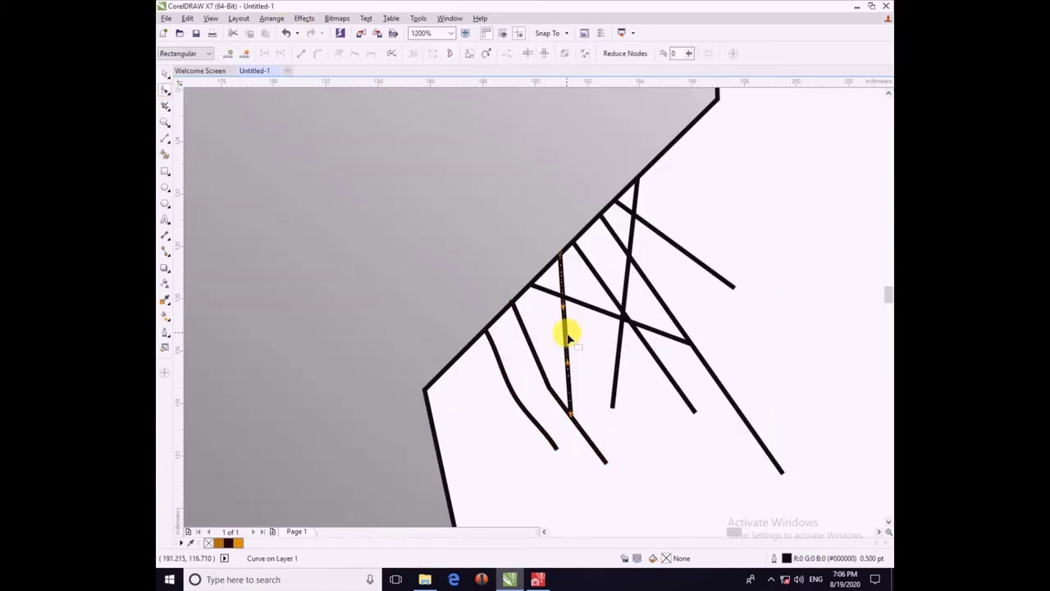
- Bend the whisker lines closer to the nose into flowing curves
click(592, 310)
drag(566, 333, 599, 331)
click(620, 303)
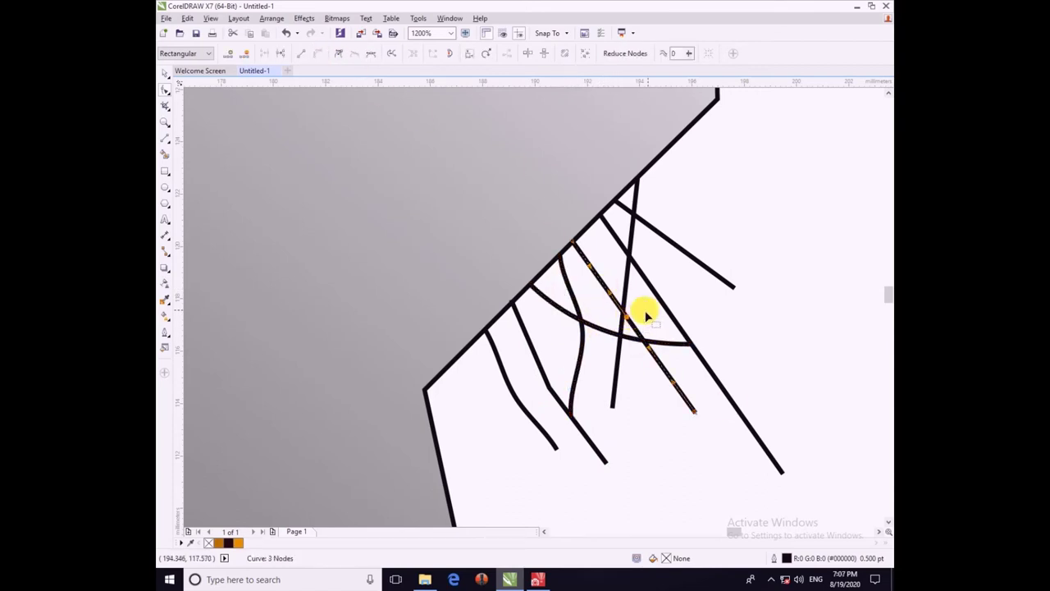
click(629, 254)
drag(628, 274, 642, 273)
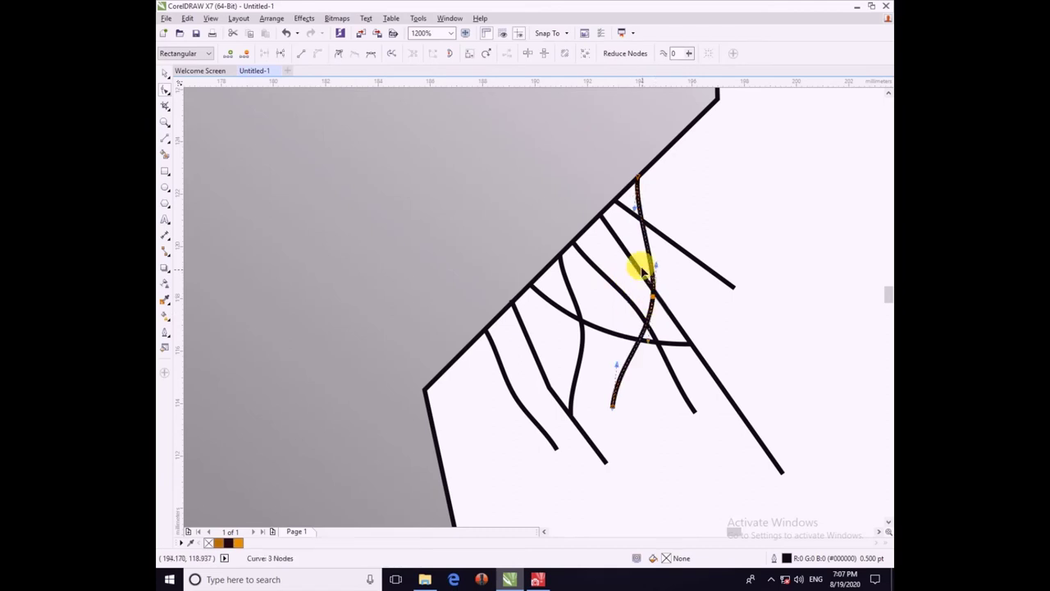
click(668, 243)
drag(671, 240, 665, 250)
click(657, 286)
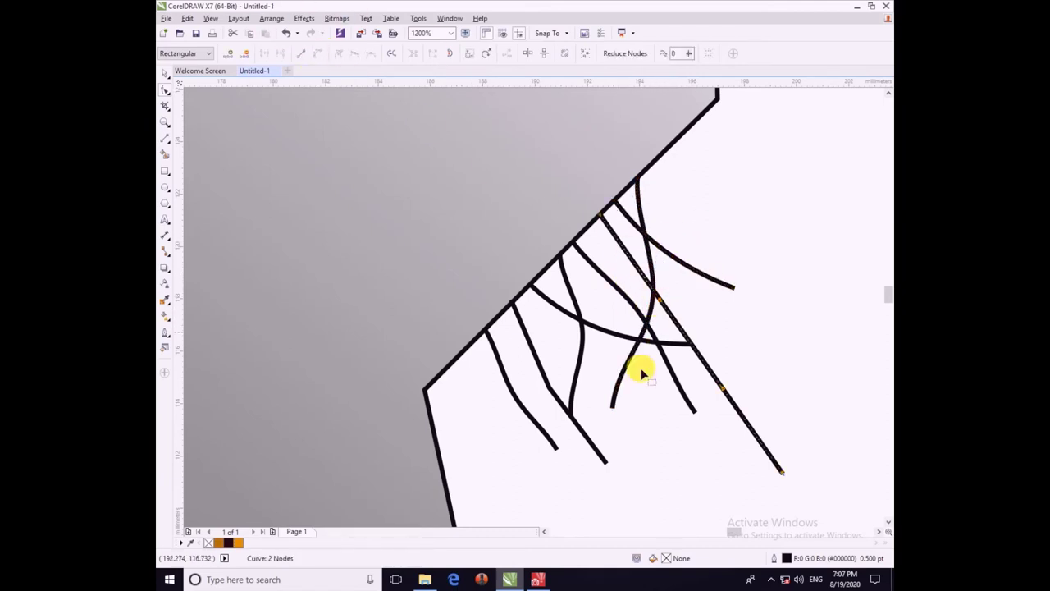
- Delete all the whisker lines from the snout
scroll(690, 361, down, 3)
scroll(688, 383, up, 1)
scroll(374, 327, down, 1)
scroll(204, 193, up, 1)
click(164, 73)
scroll(300, 225, down, 1)
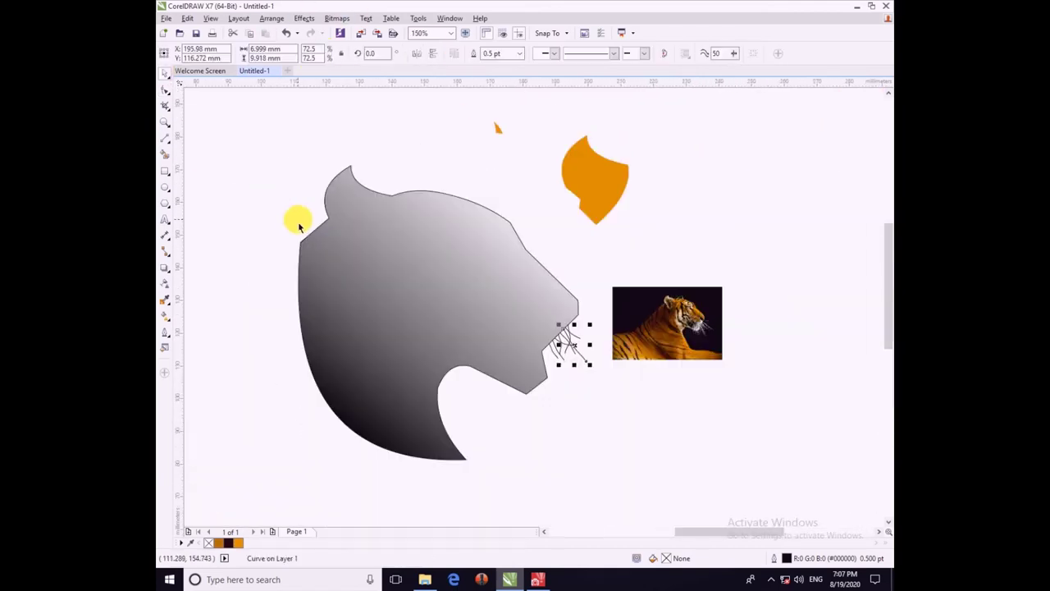
key(Delete)
- Move the large ear and the small far ear back into place on the head outline
drag(633, 192, 397, 222)
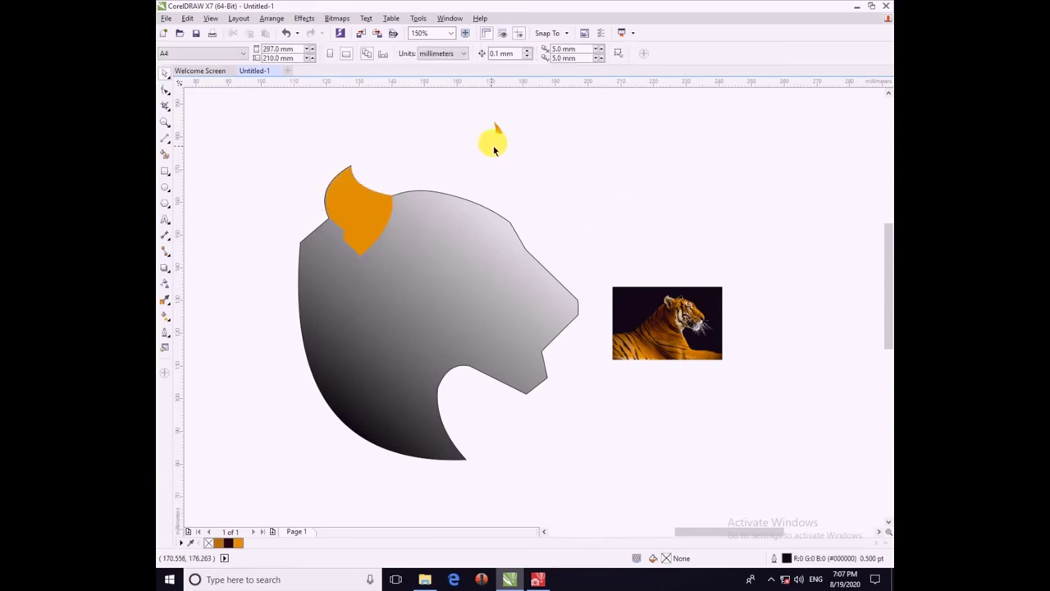
drag(423, 183, 425, 185)
scroll(420, 182, up, 3)
scroll(451, 204, up, 2)
drag(457, 229, 716, 314)
scroll(714, 315, down, 6)
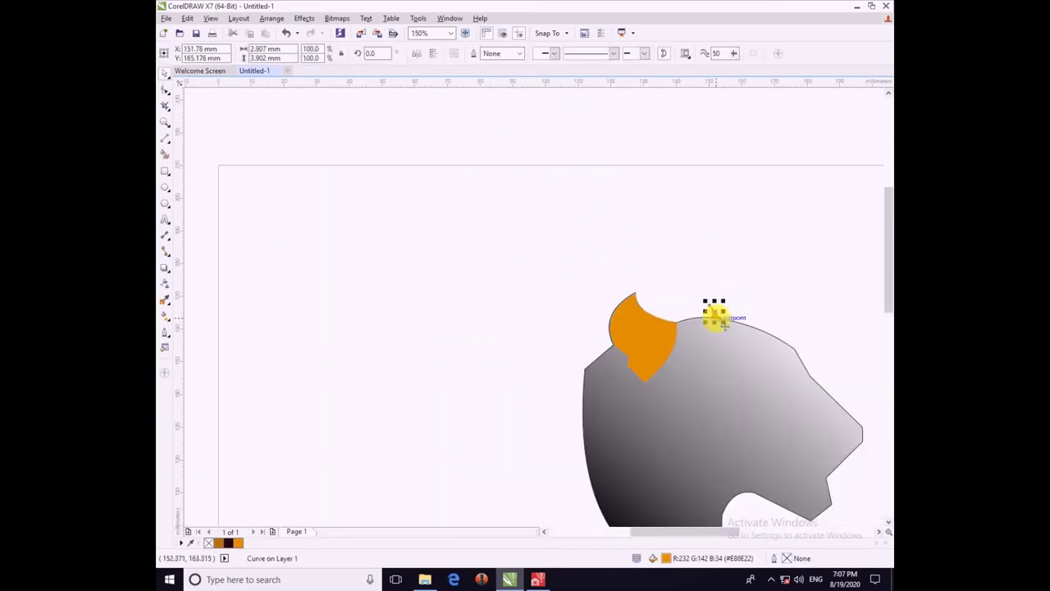
- Delete the small tiger photo in front of the nose
scroll(793, 385, up, 1)
click(863, 486)
scroll(782, 496, down, 5)
scroll(230, 140, up, 5)
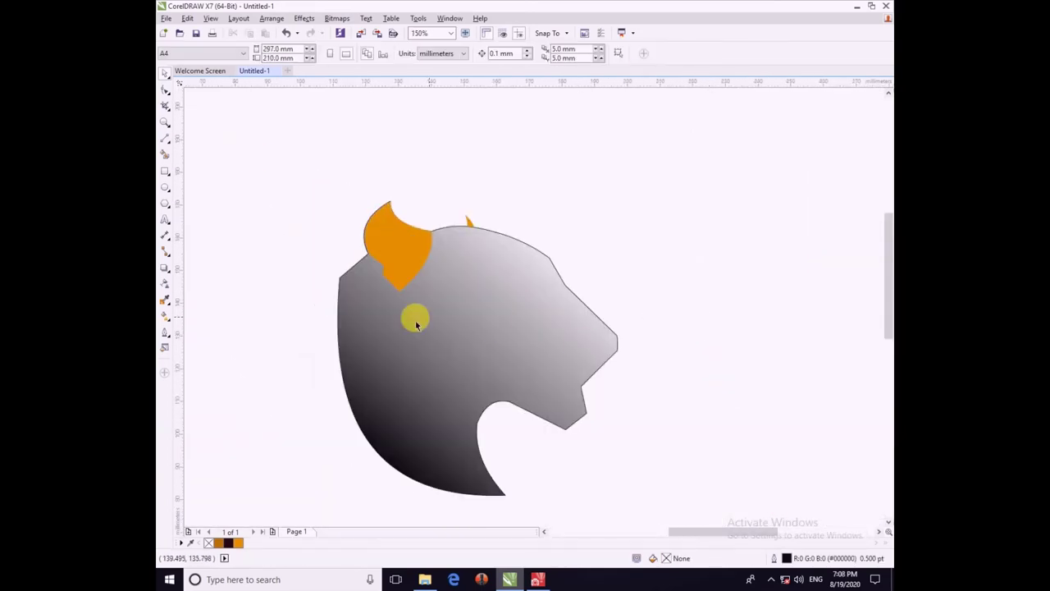
- Draw an ellipse about 129 by 136 mm around the whole tiger head
click(166, 191)
mouse_move(272, 119)
mouse_down()
mouse_move(654, 536)
mouse_move(694, 505)
mouse_up()
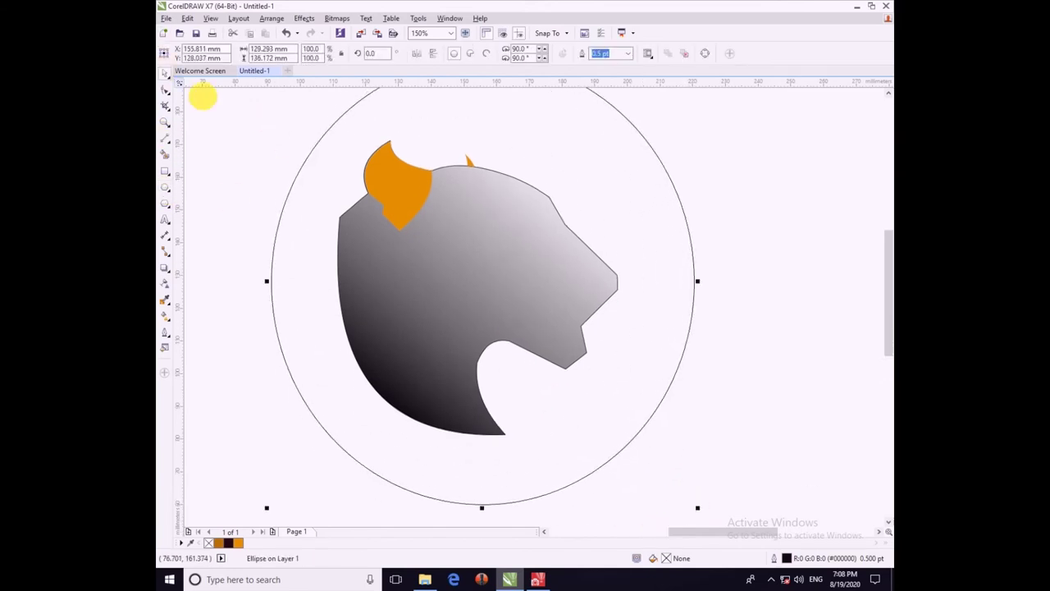
click(165, 74)
click(498, 523)
click(691, 257)
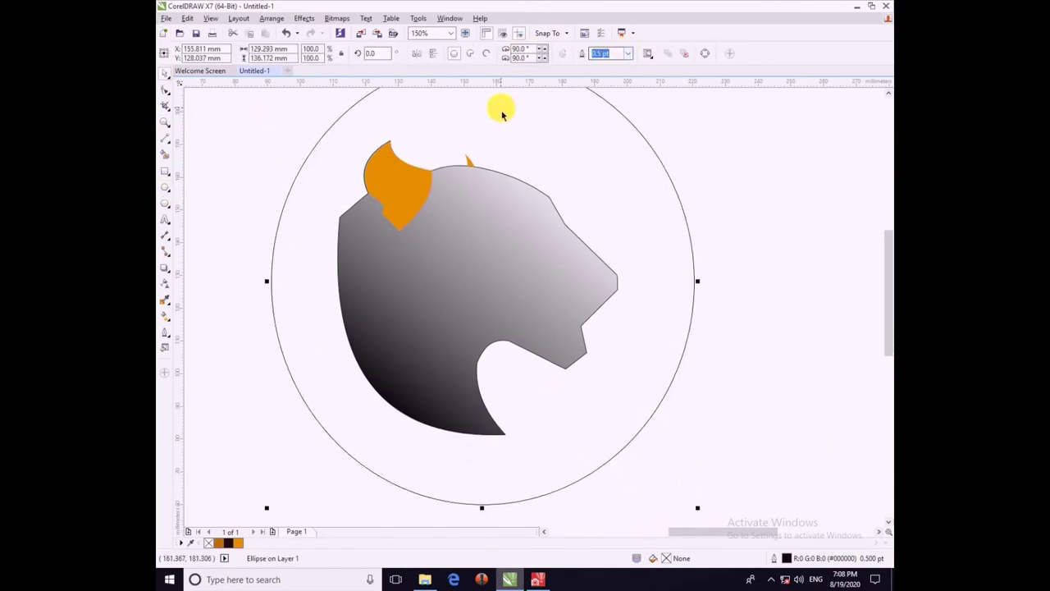
- Set the outline width of the ellipse around the head to 8 pt
scroll(502, 113, down, 1)
click(628, 53)
click(606, 149)
- Try turning the ellipse into an arc and rotating it about 220°, and undo the rotation
click(485, 54)
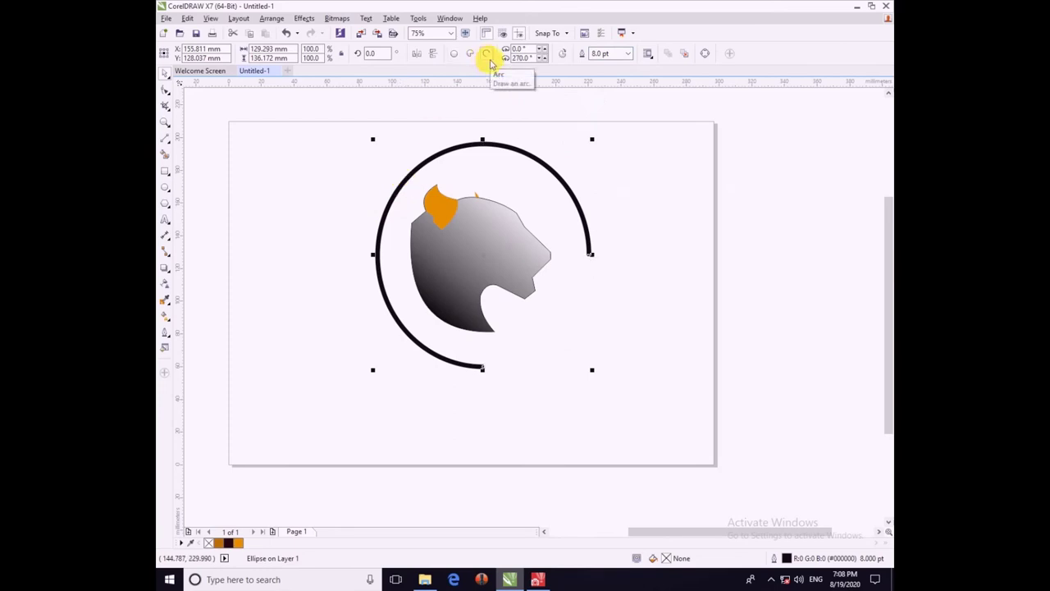
drag(472, 333, 478, 330)
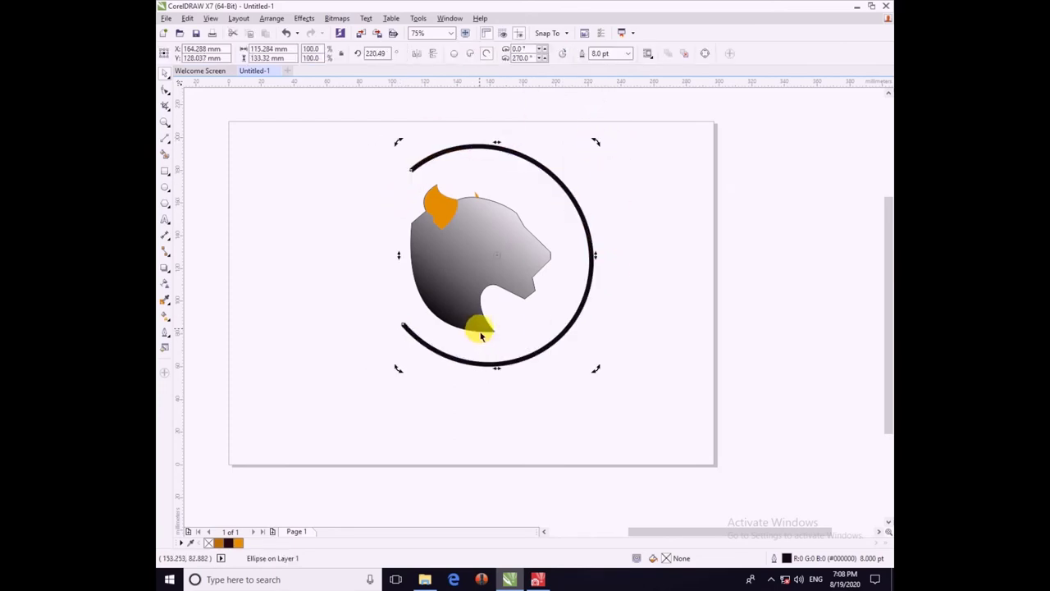
key(ctrl+z)
- Turn the arc back into a full ellipse and undo the change of its starting angle to 270°
double_click(522, 58)
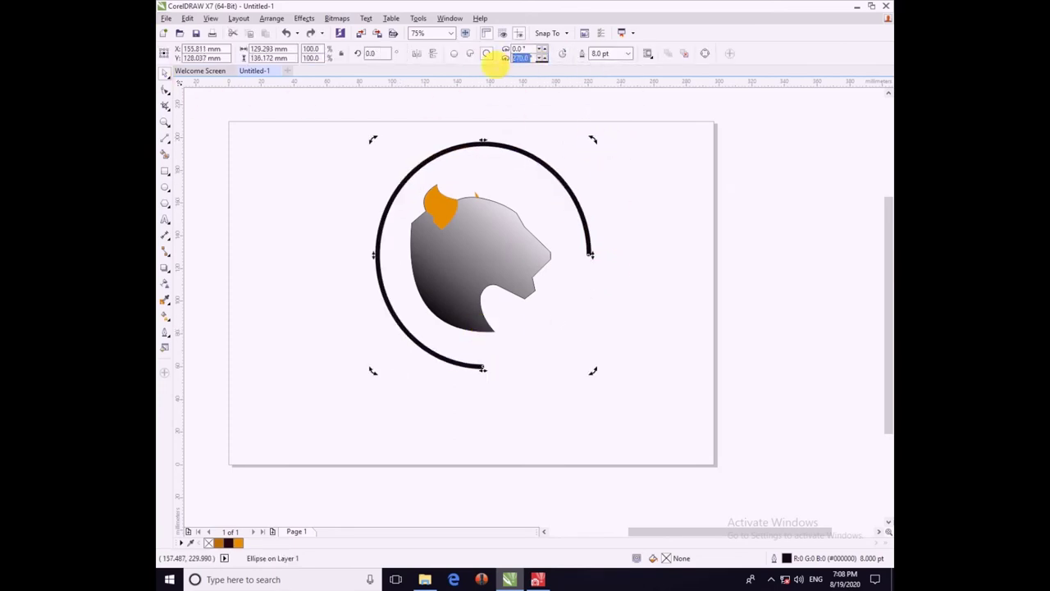
click(455, 55)
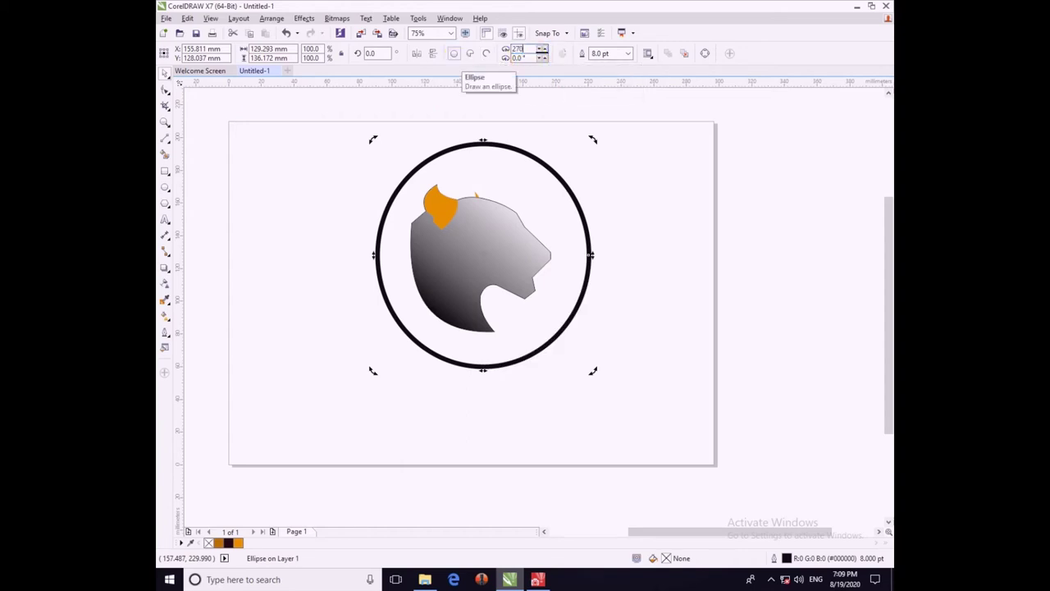
key(Return)
key(ctrl+z)
click(607, 249)
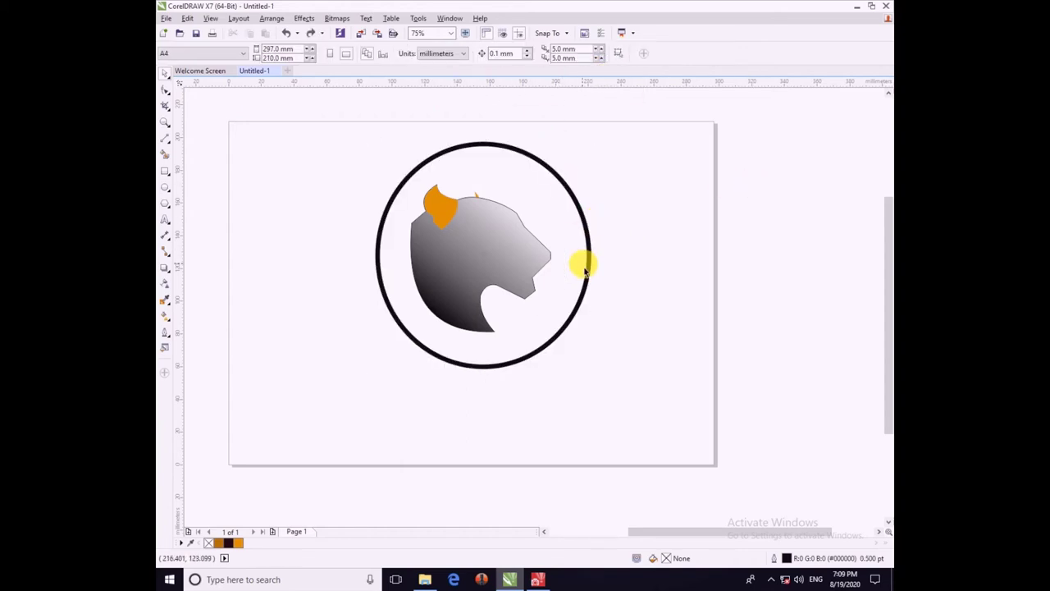
- Try turning the ring into a 270° pie and enlarging it to 139%, and undo these changes
click(585, 271)
click(470, 53)
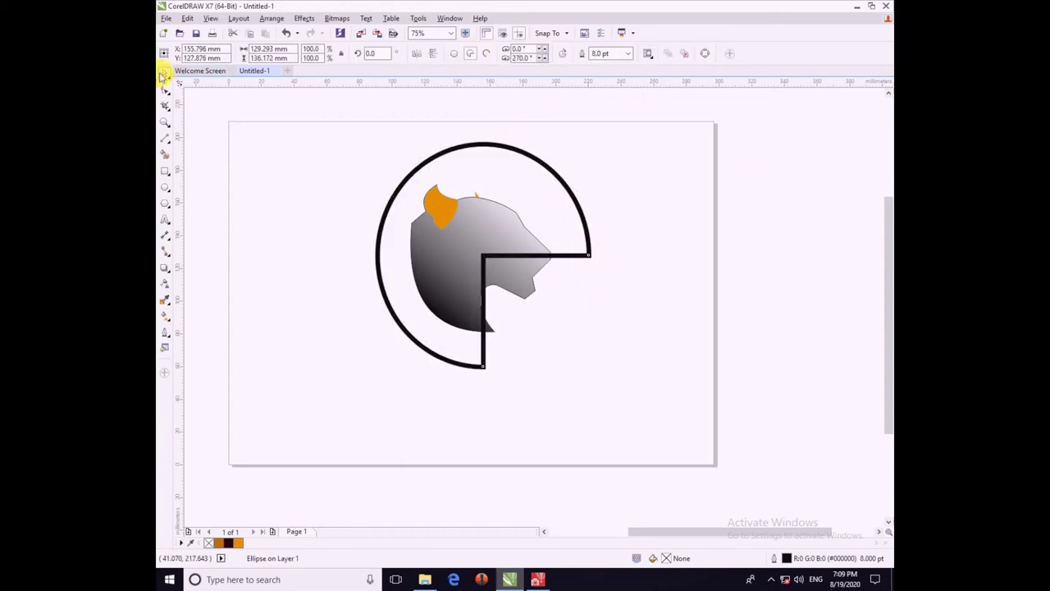
click(164, 73)
click(620, 275)
click(574, 256)
drag(592, 370, 676, 456)
drag(525, 297, 531, 294)
click(686, 291)
click(502, 144)
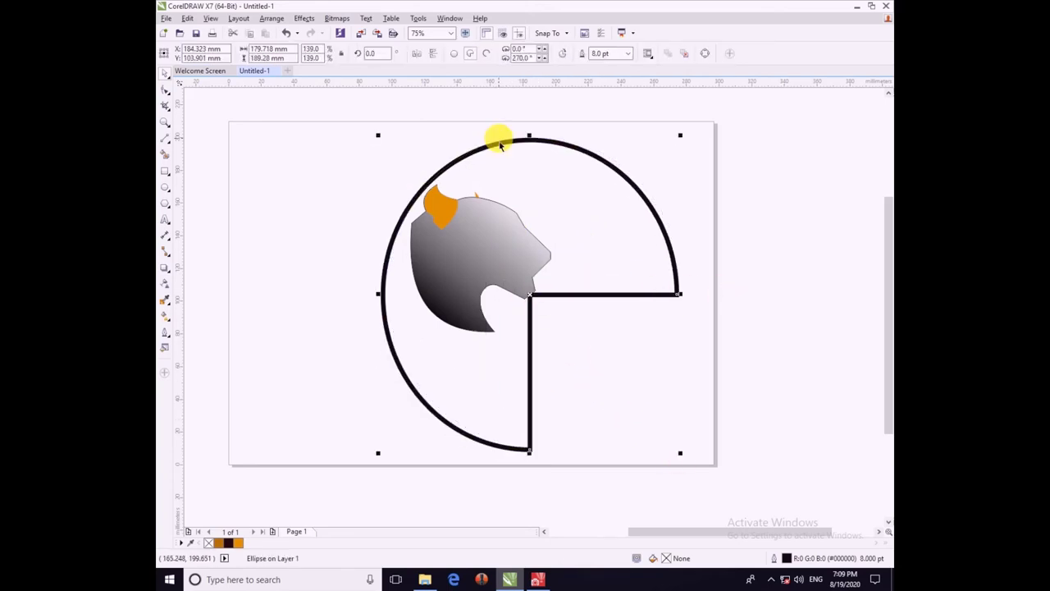
key(ctrl+z)
key(ctrl+z)
key(ctrl+z)
click(542, 112)
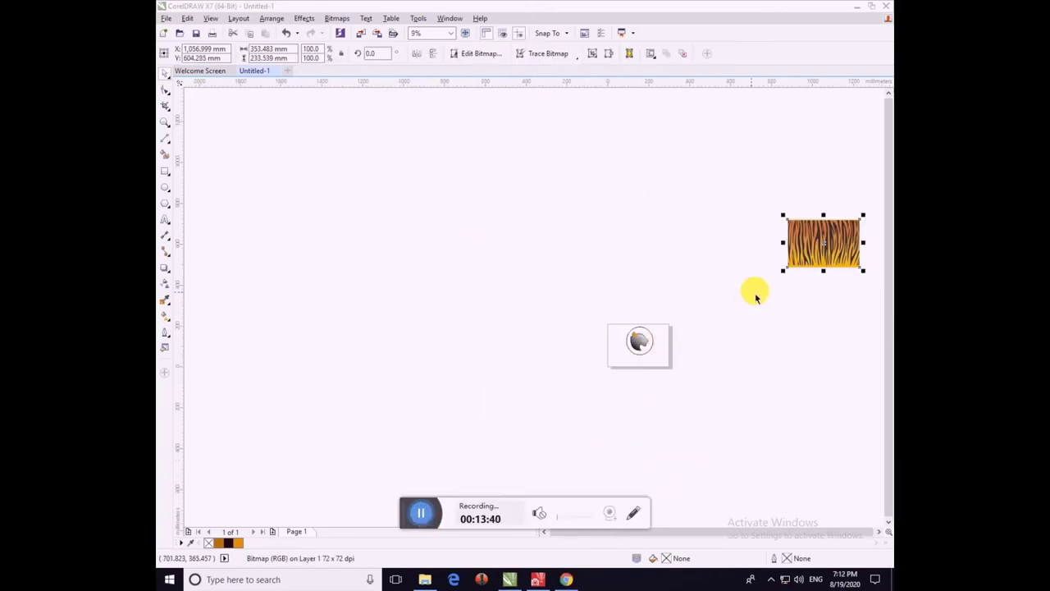
- Place the tiger-stripe bitmap inside the tiger head shape with PowerClip
right_click(645, 227)
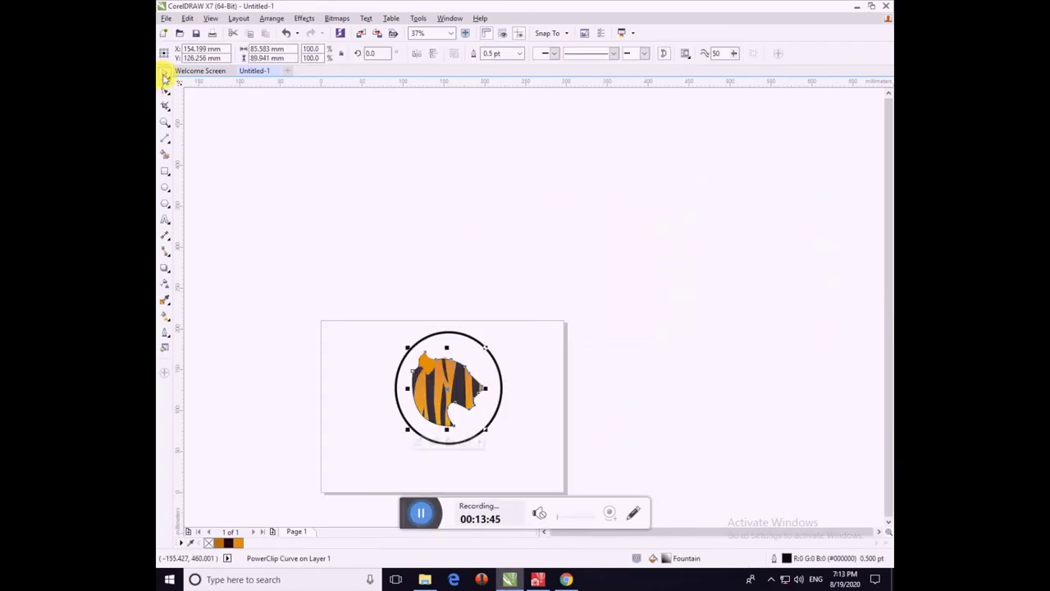
click(330, 184)
scroll(419, 414, up, 1)
click(442, 394)
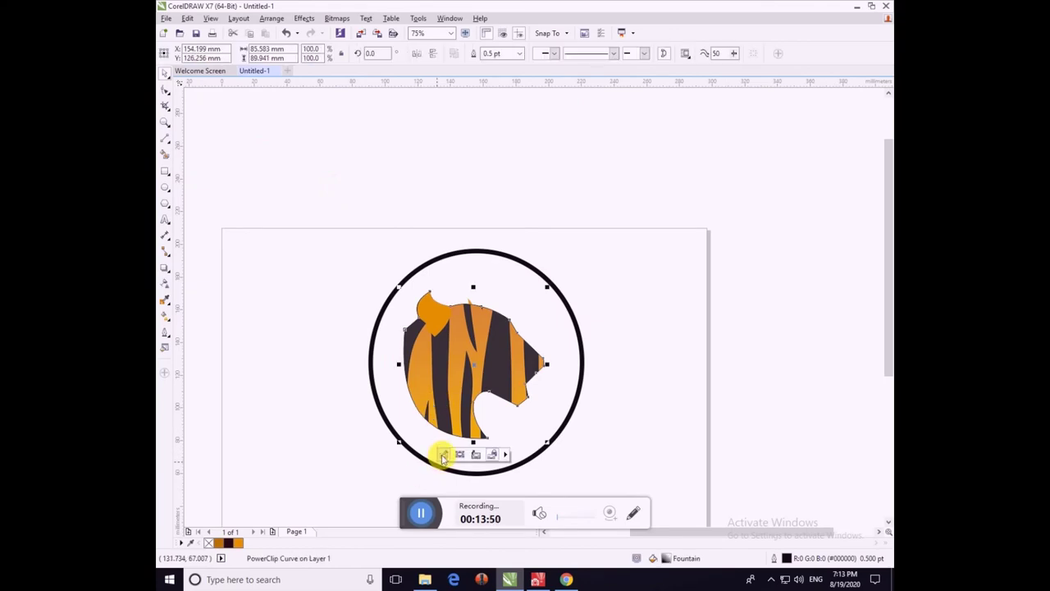
- Edit the head's PowerClip contents, shrinking the stripe bitmap and positioning it over the head for finer stripes, and finish editing
click(441, 453)
scroll(460, 424, down, 1)
click(462, 422)
drag(615, 296, 530, 353)
drag(495, 421, 527, 376)
drag(562, 308, 507, 345)
drag(413, 420, 462, 426)
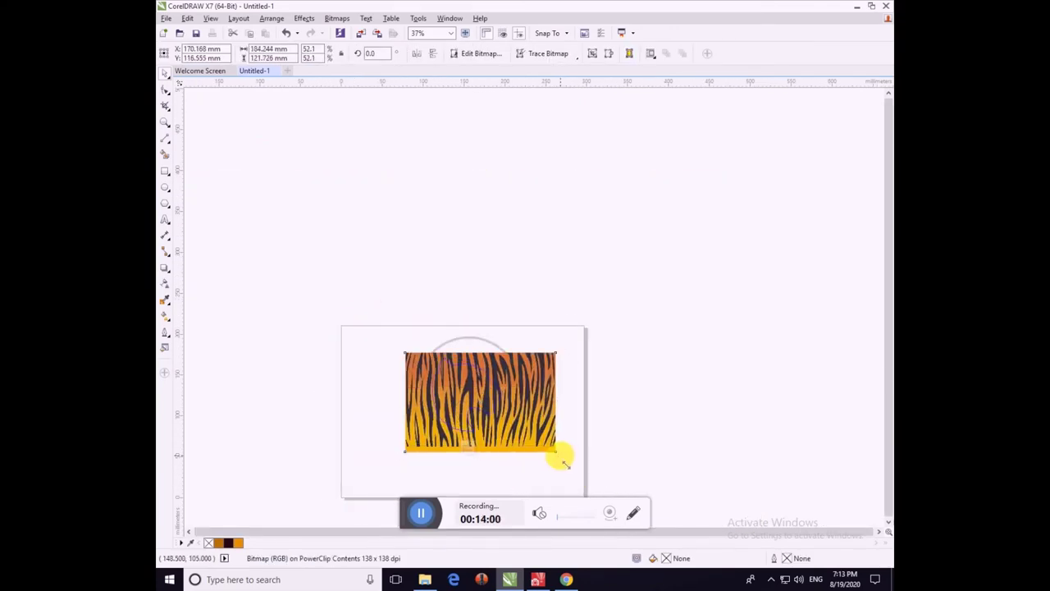
drag(559, 453, 530, 439)
click(609, 426)
scroll(465, 364, up, 2)
scroll(557, 466, down, 2)
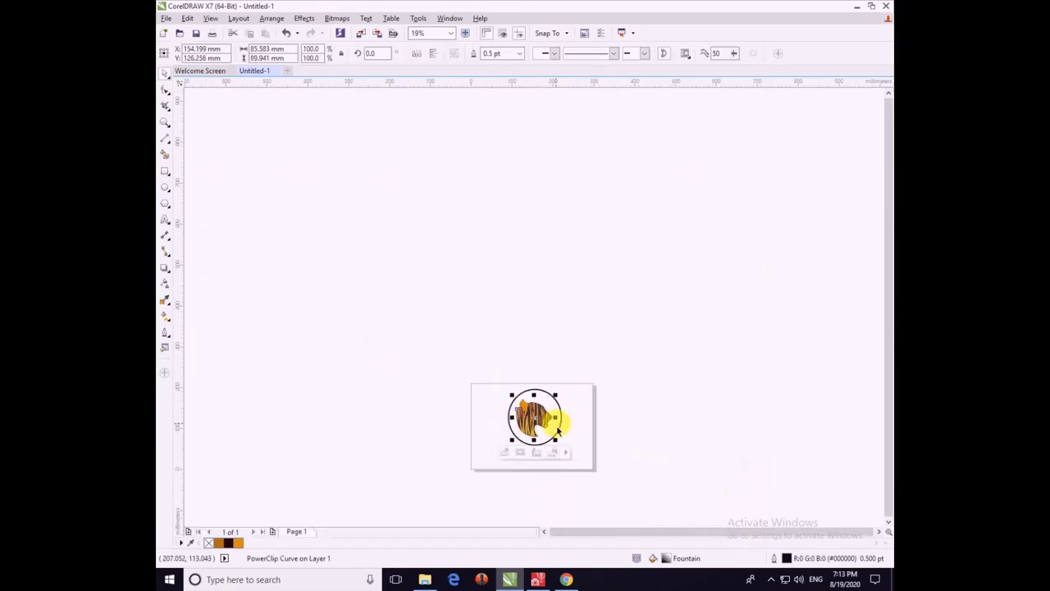
- Remove the orange ear shapes and enlarge the striped tiger head to about 98 by 103 mm
scroll(598, 418, up, 2)
scroll(521, 339, up, 2)
scroll(462, 368, down, 4)
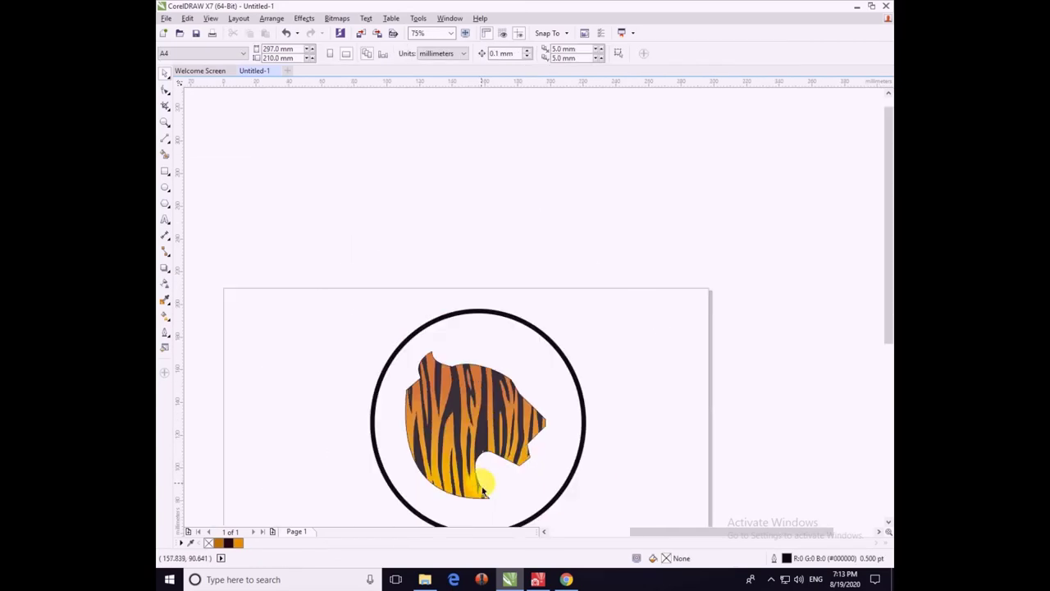
click(467, 462)
click(477, 490)
click(476, 489)
scroll(504, 457, up, 2)
drag(352, 396, 365, 370)
drag(543, 478, 587, 524)
scroll(463, 465, down, 2)
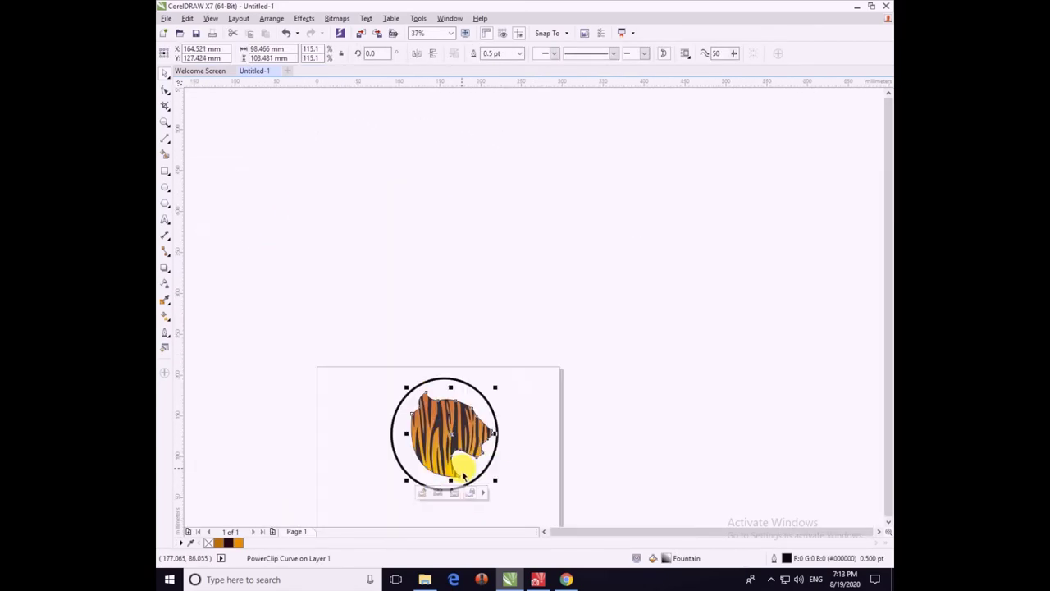
- Enlarge the striped head further towards the ring's left side so it fills more of the circle
scroll(469, 461, up, 1)
drag(351, 492, 346, 497)
drag(345, 314, 338, 308)
click(547, 363)
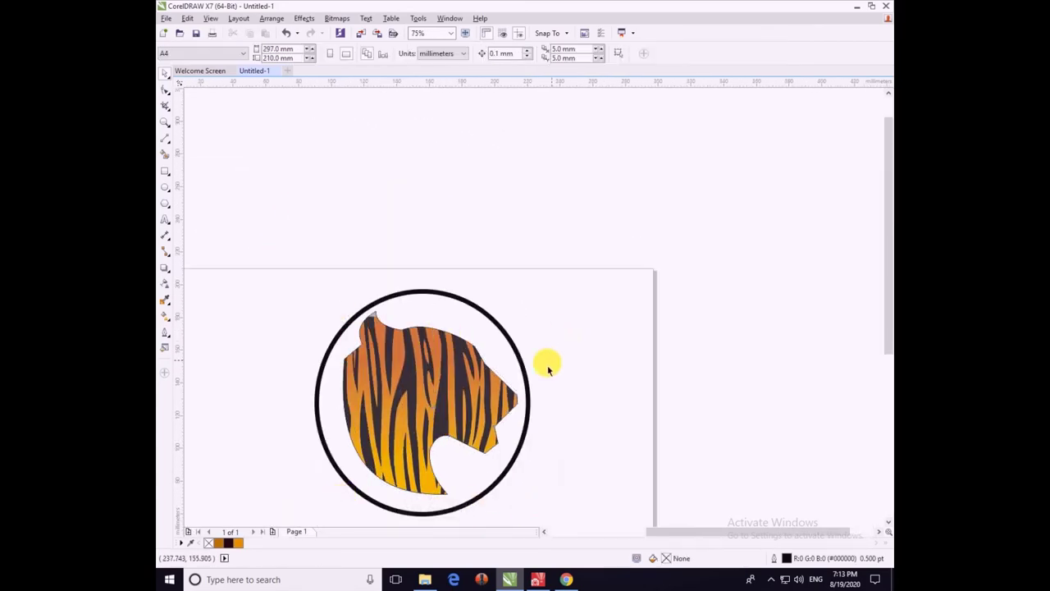
- Turn the ring around the head into an arc and widen it to about 138 mm
click(525, 369)
click(486, 55)
drag(531, 402, 545, 402)
click(527, 338)
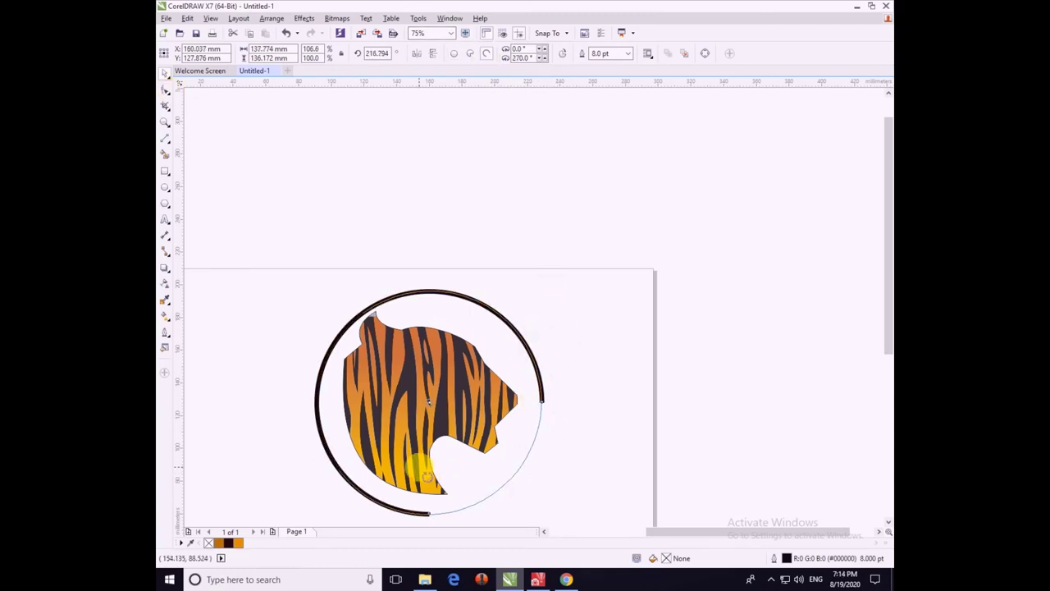
- Set the arc's end angle to 320° and rotate it to about 22° so its gap faces the tiger's muzzle
drag(546, 288, 429, 288)
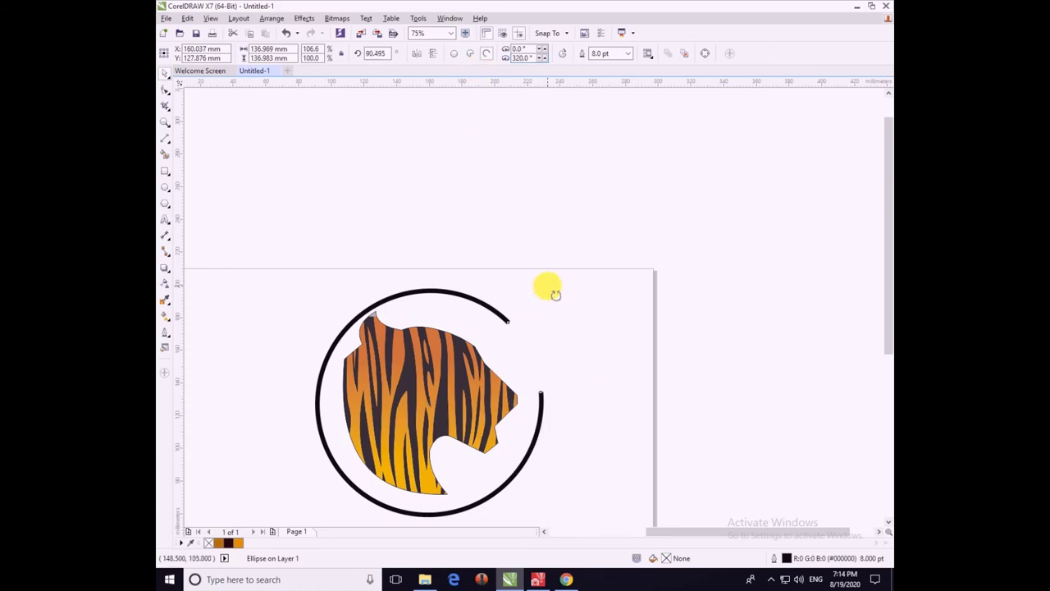
drag(556, 294, 570, 344)
click(450, 516)
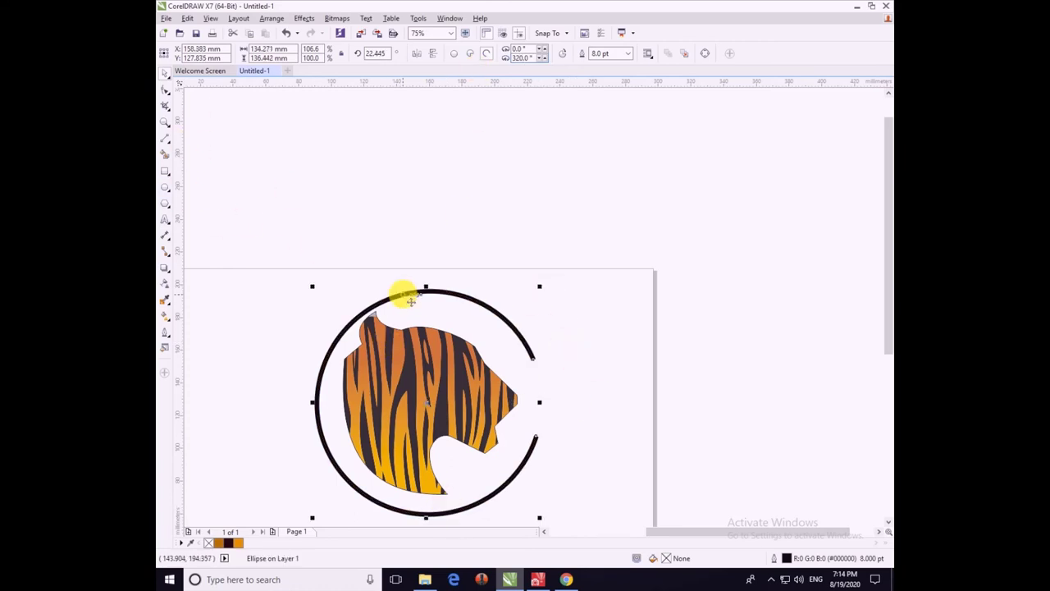
- Add the two-line artistic text "Tiger logo" in the arc's gap, with "Tiger" in BankGothic Lt BT and "logo" in a stencil font
key(F8)
click(526, 396)
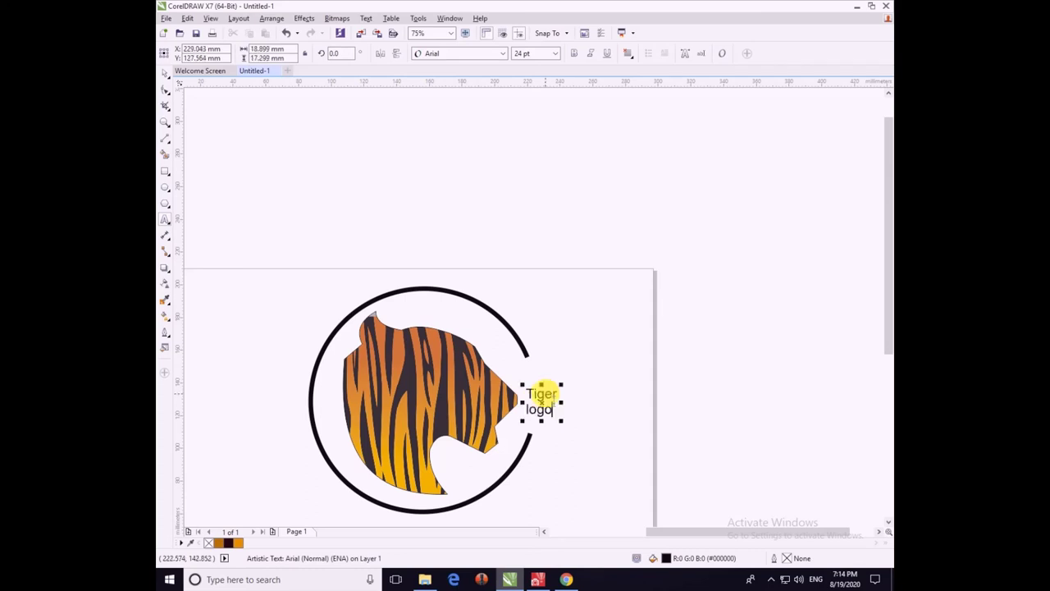
click(503, 53)
drag(527, 394, 529, 354)
click(491, 187)
click(502, 53)
click(484, 126)
click(165, 73)
- Enlarge the "Tiger logo" text to about 57 by 36 mm
scroll(555, 414, up, 2)
drag(592, 371, 703, 490)
scroll(661, 407, down, 1)
drag(682, 424, 739, 492)
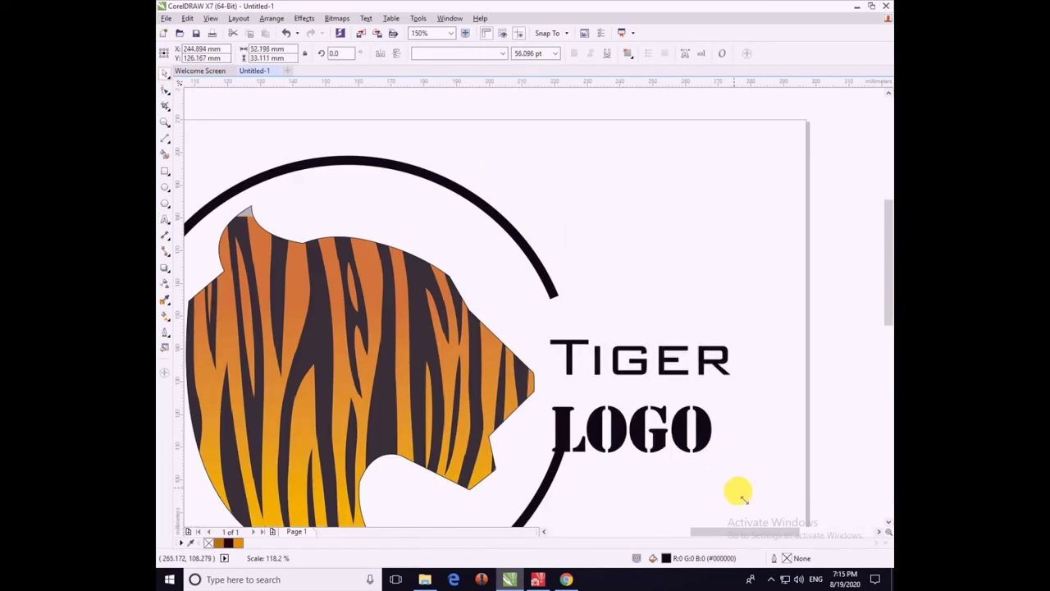
- Move the text slightly away from the muzzle and centre-align its two lines
drag(644, 401, 719, 382)
click(628, 53)
click(653, 93)
click(697, 270)
- Set the font size of the word "Tiger" to 72 pt
scroll(682, 420, down, 1)
click(666, 385)
click(555, 53)
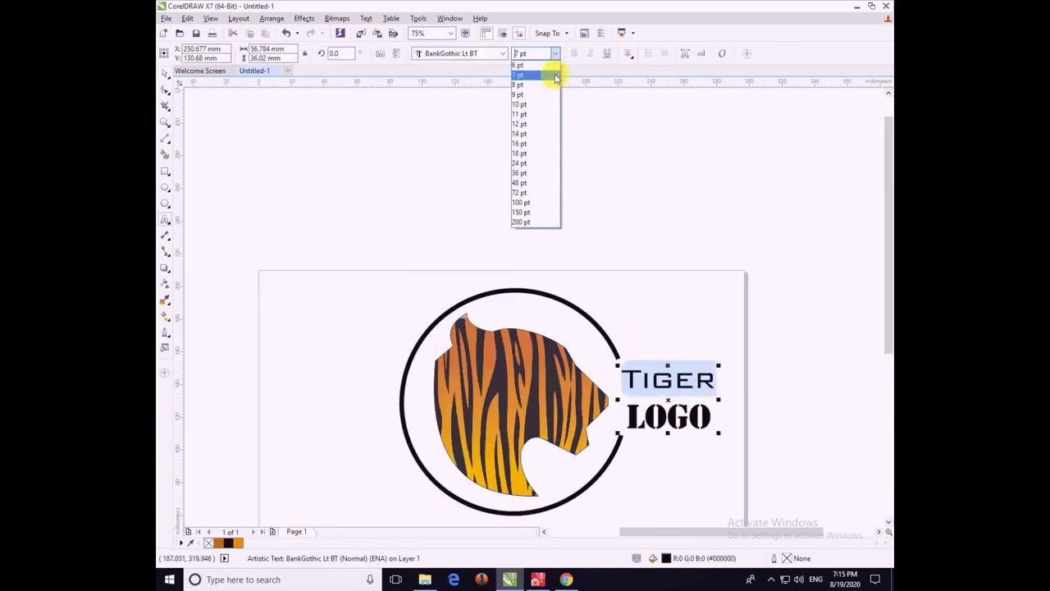
click(520, 192)
click(402, 179)
- Select the head, arc and text together and enlarge the whole logo to about 255 by 177 mm on the page
scroll(604, 400, down, 1)
scroll(616, 434, up, 1)
scroll(614, 423, down, 1)
drag(719, 313, 449, 489)
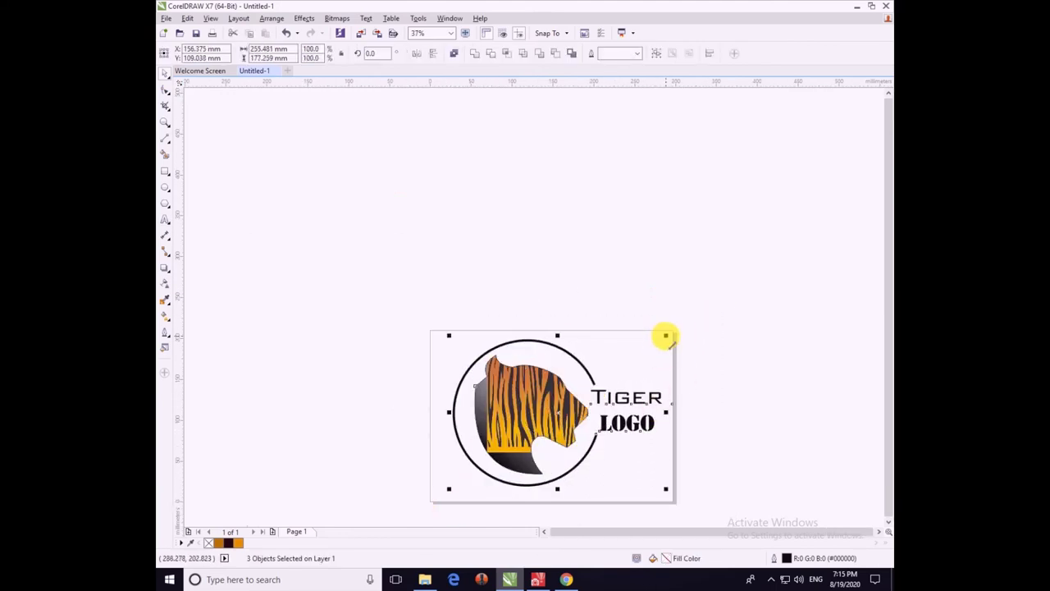
- Edit the head's PowerClip contents, moving and enlarging the stripe bitmap so it covers the entire head, and finish editing
click(537, 446)
click(548, 486)
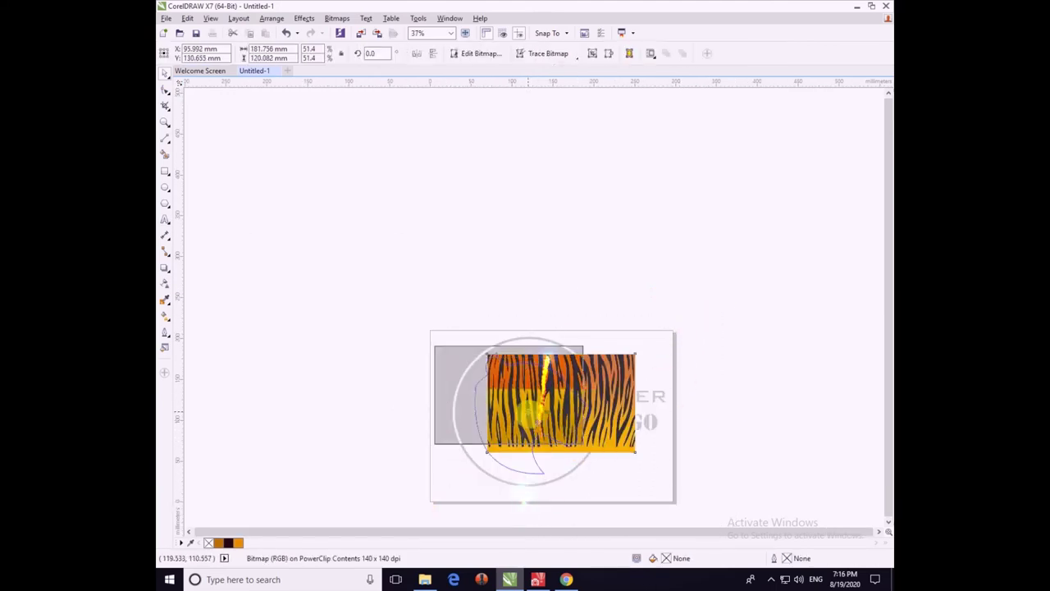
ctrl+click(727, 468)
- Preview the finished tiger logo in full screen
scroll(587, 483, up, 1)
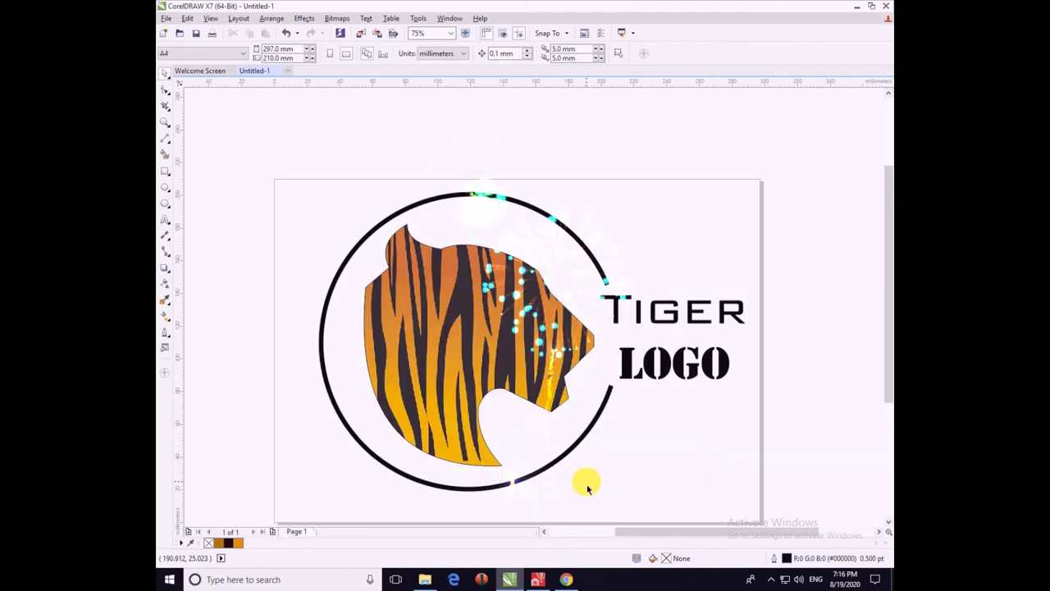
key(F9)
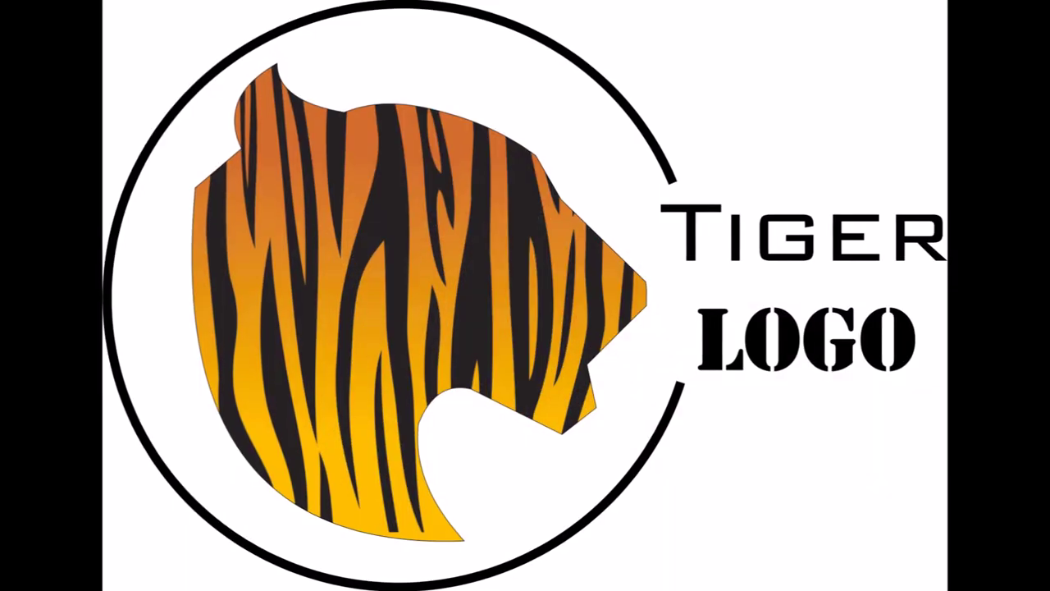